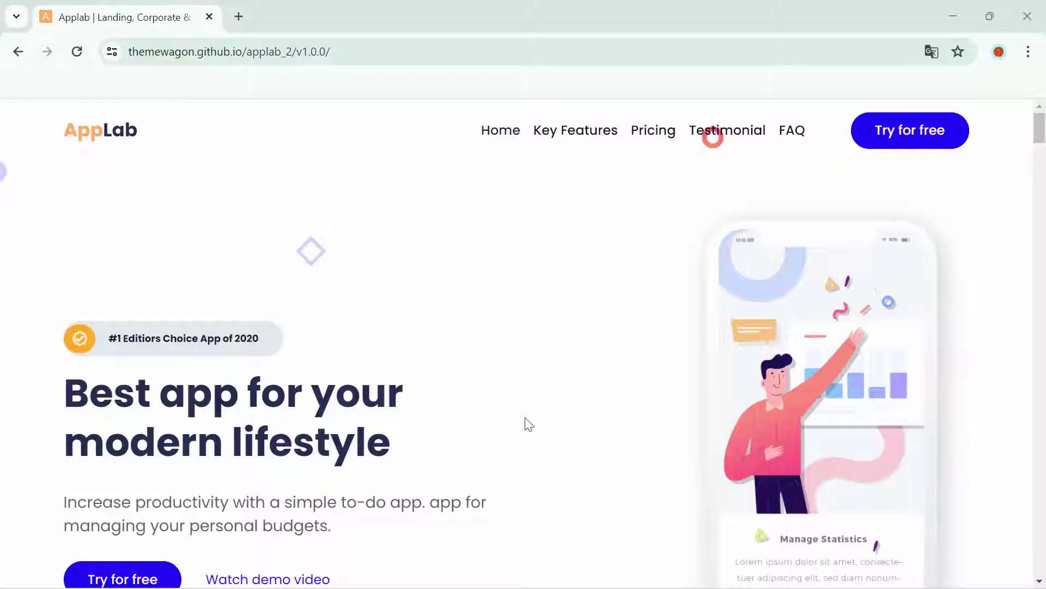
Search 'ht track' in a new Chrome tab and open the HTTrack Website Copier homepage.
scroll(529, 424, down, 15)
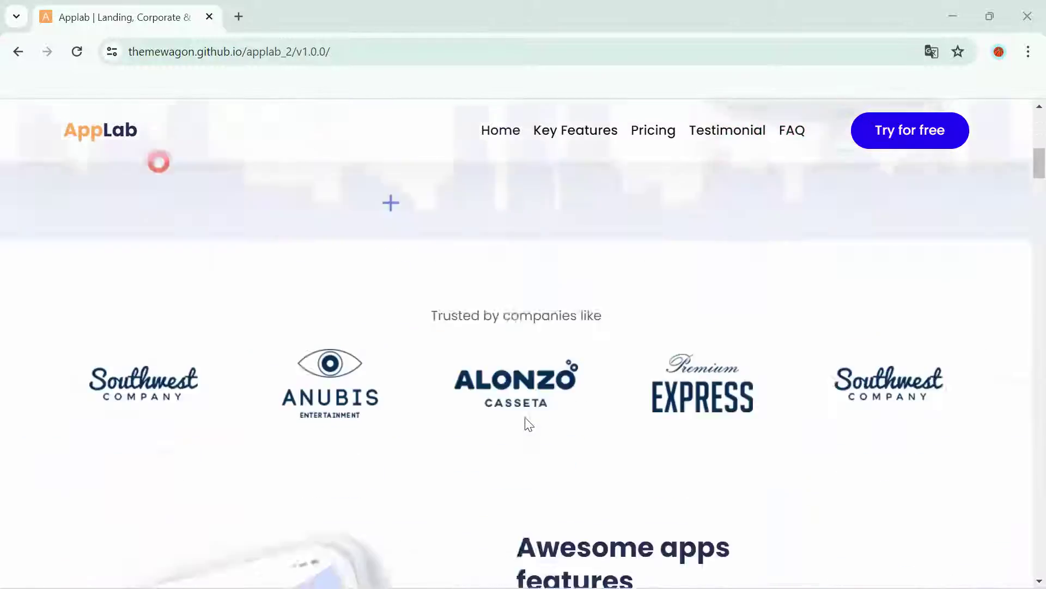
scroll(528, 424, down, 20)
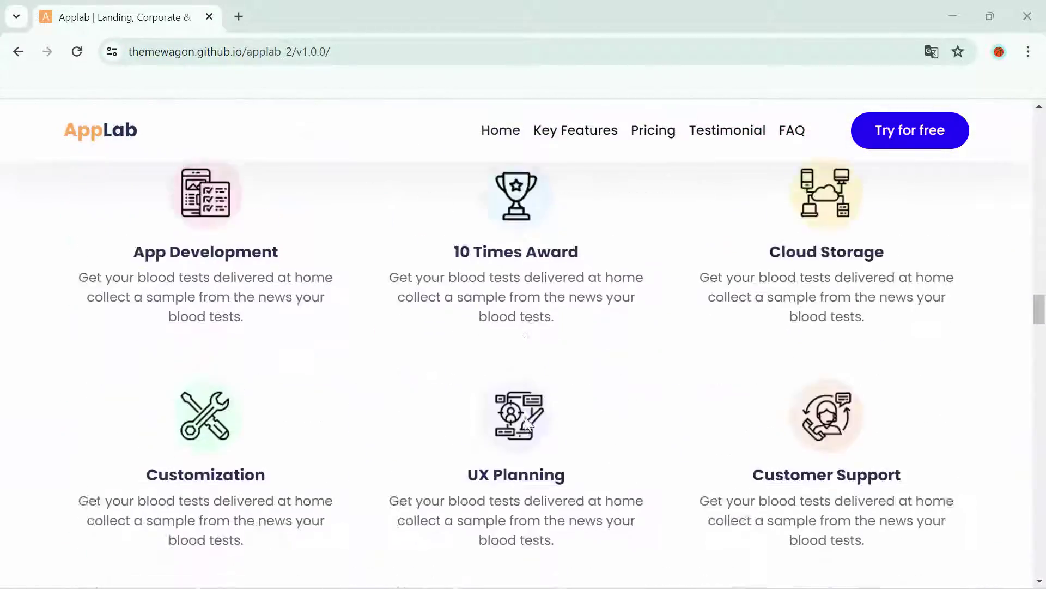
scroll(529, 424, down, 20)
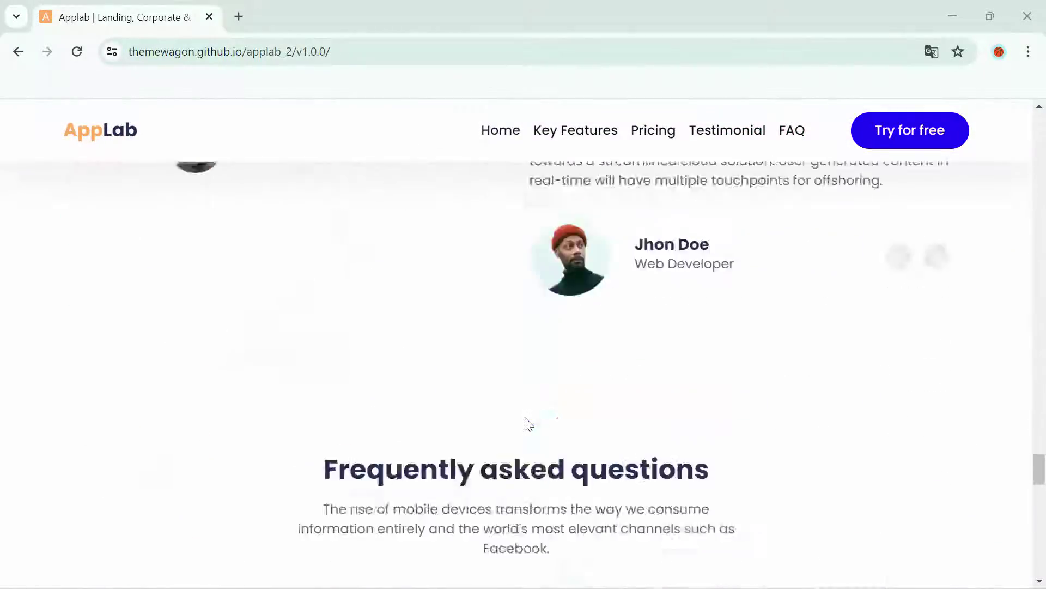
scroll(529, 424, down, 15)
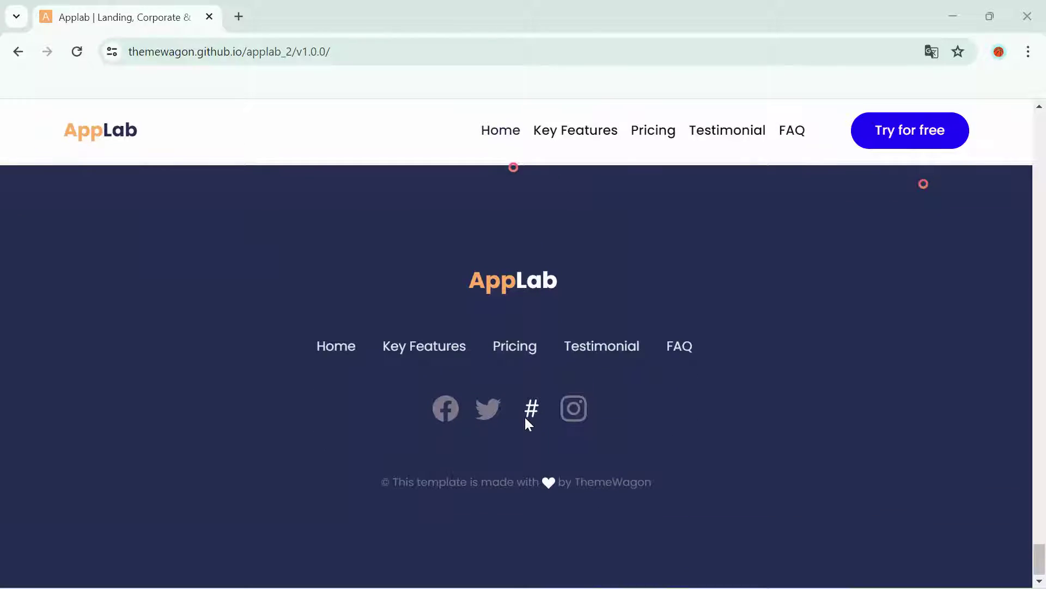
scroll(661, 419, up, 15)
scroll(661, 418, up, 10)
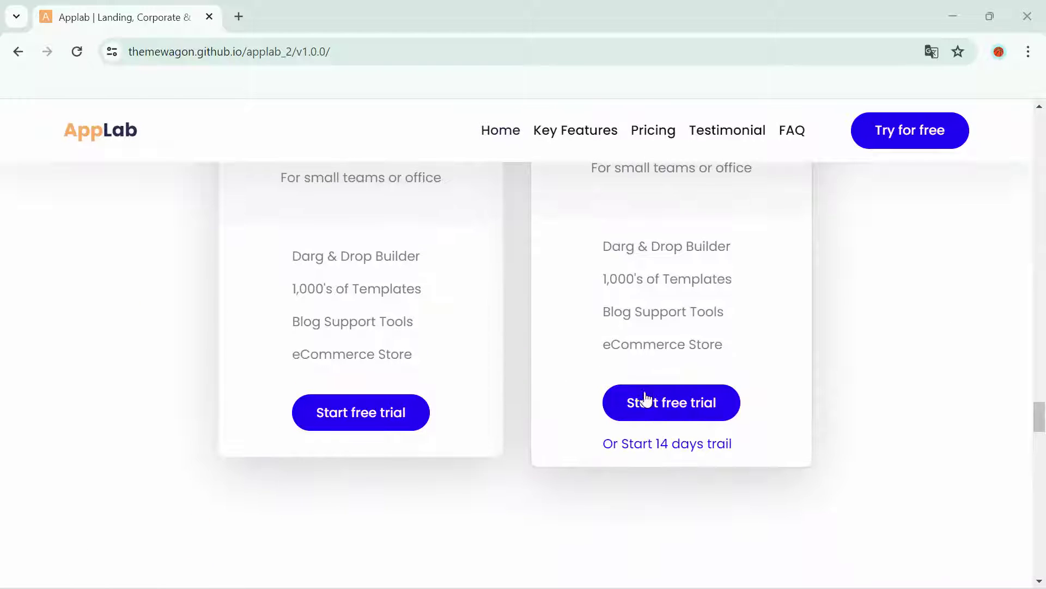
scroll(512, 302, up, 8)
scroll(513, 303, up, 1)
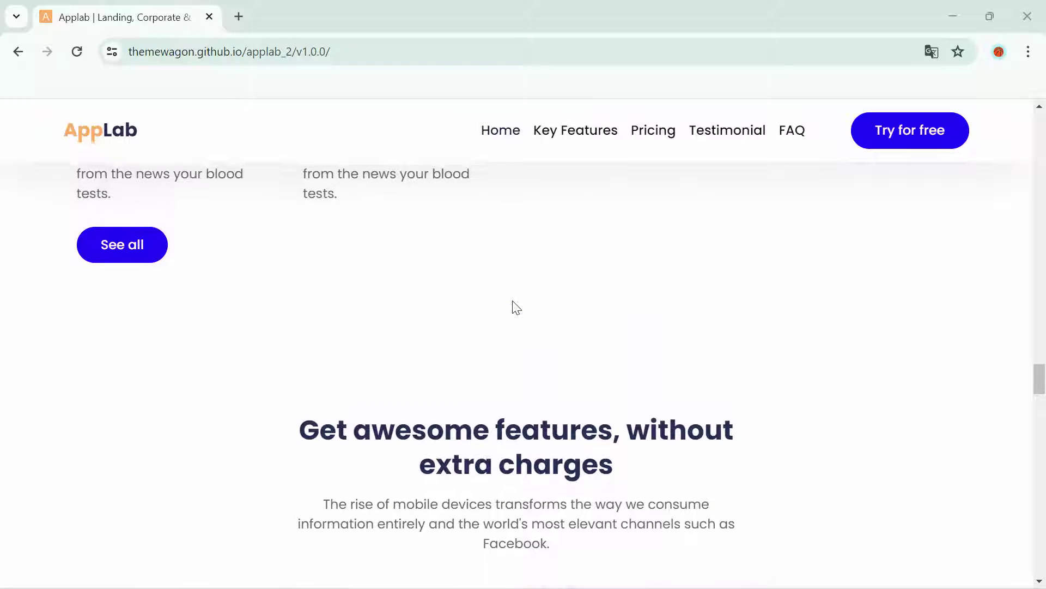
scroll(516, 308, up, 15)
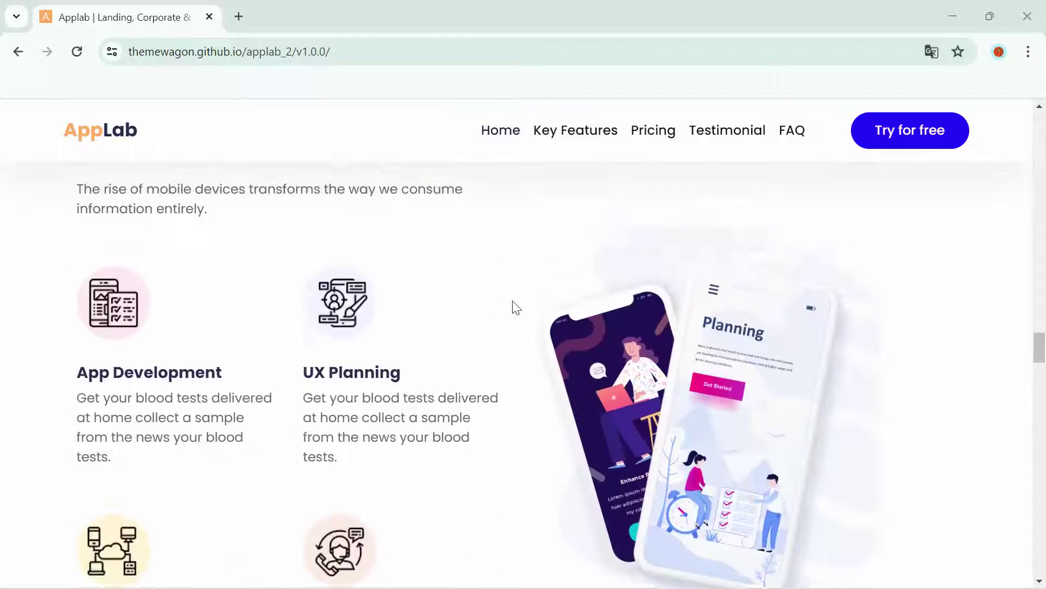
scroll(517, 308, up, 10)
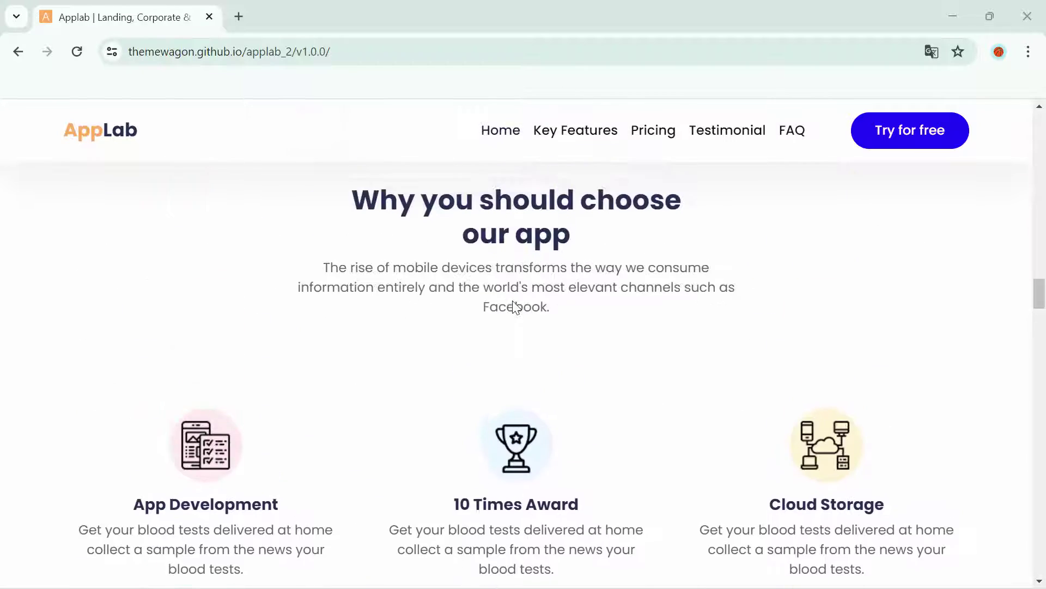
scroll(516, 308, up, 10)
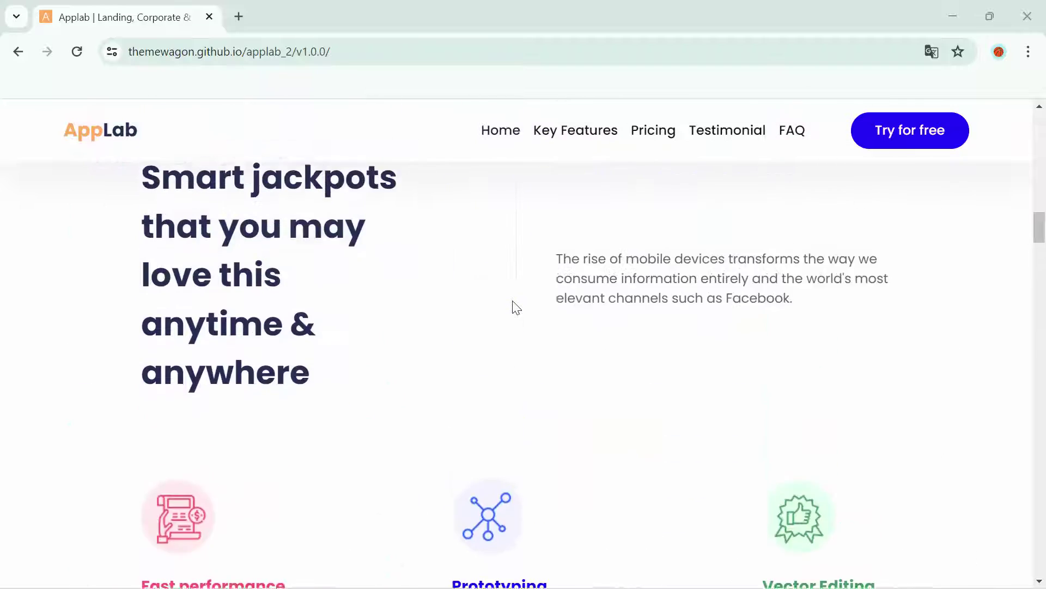
scroll(516, 308, up, 8)
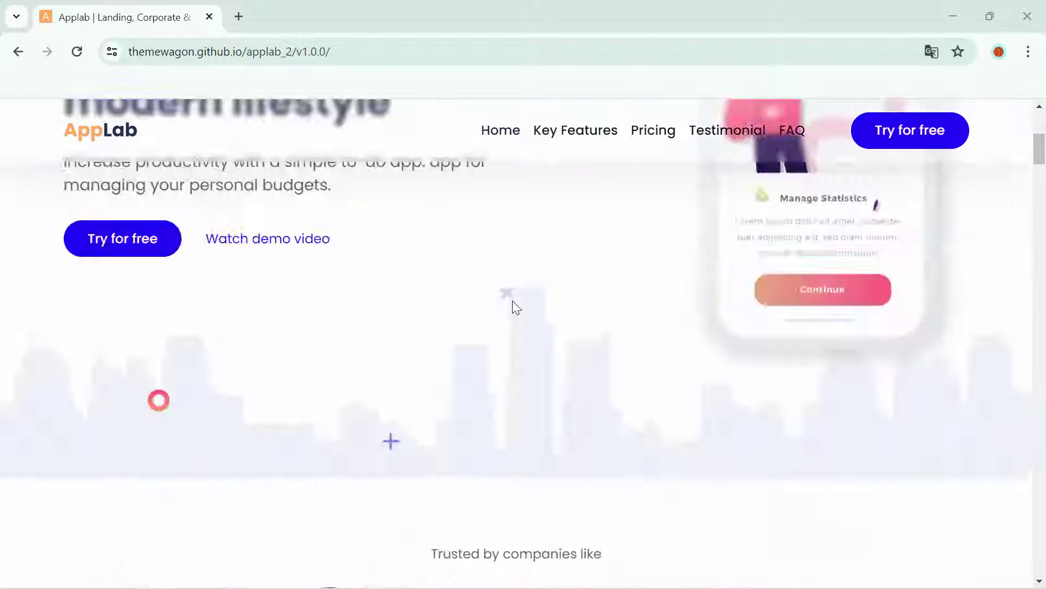
click(238, 17)
text(h)
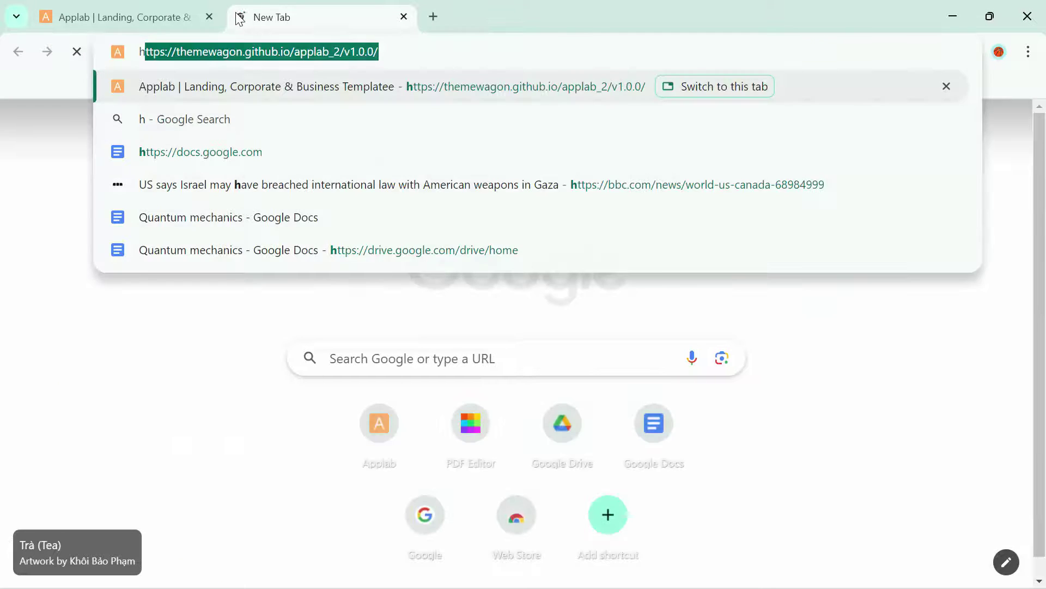
text(t track)
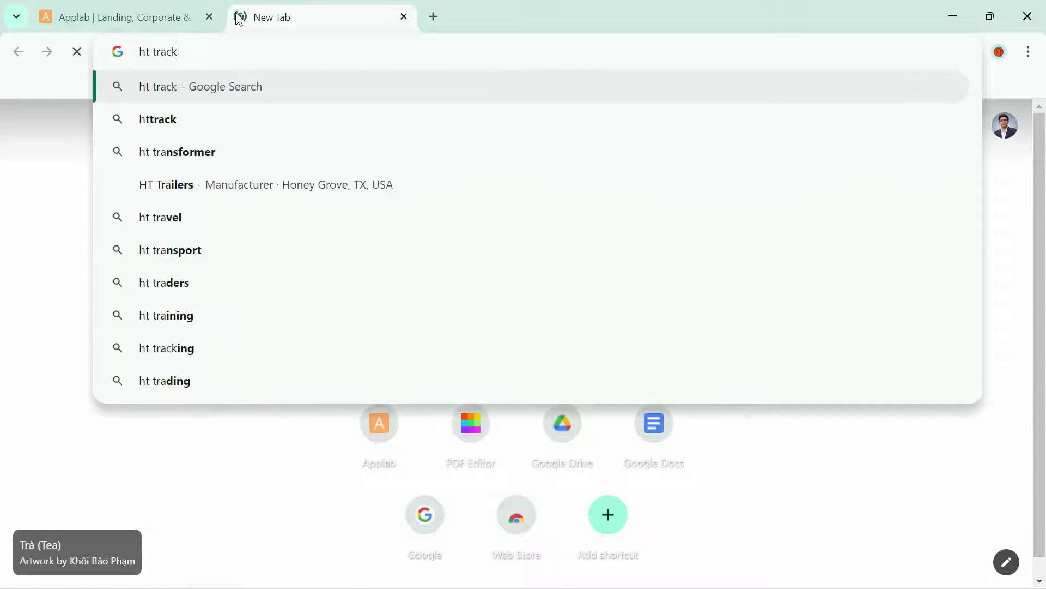
key(Return)
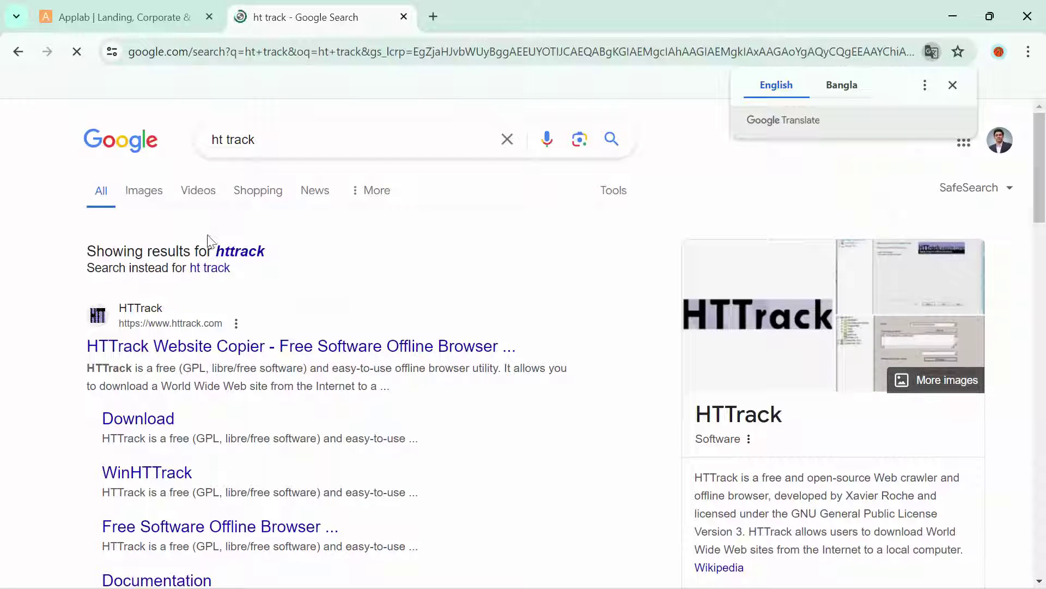
click(270, 357)
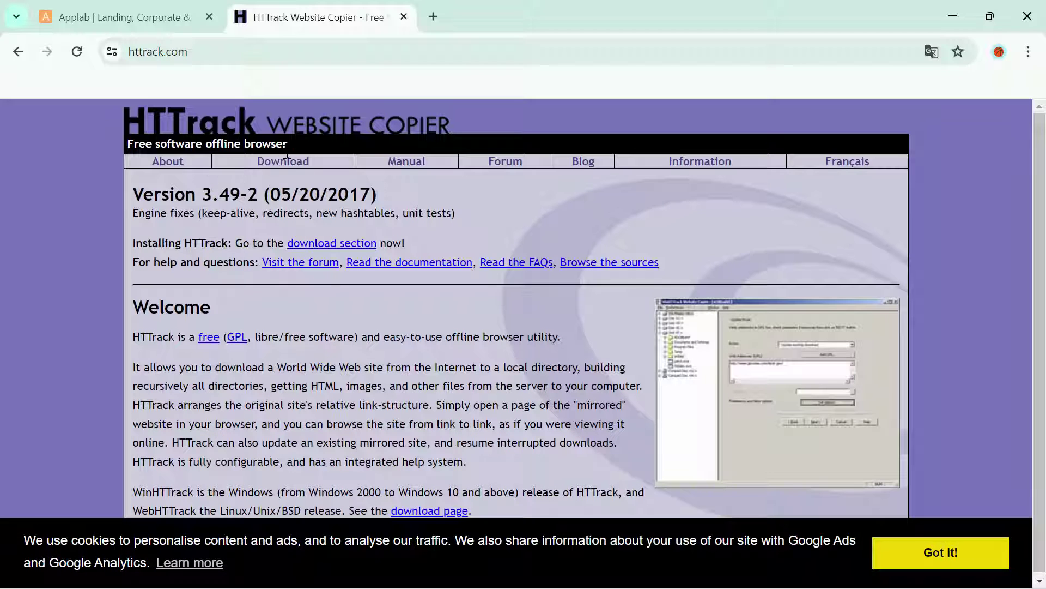
Download httrack_x64-3.49.2.exe from the Download page, dismiss the ad, and check its progress.
click(289, 161)
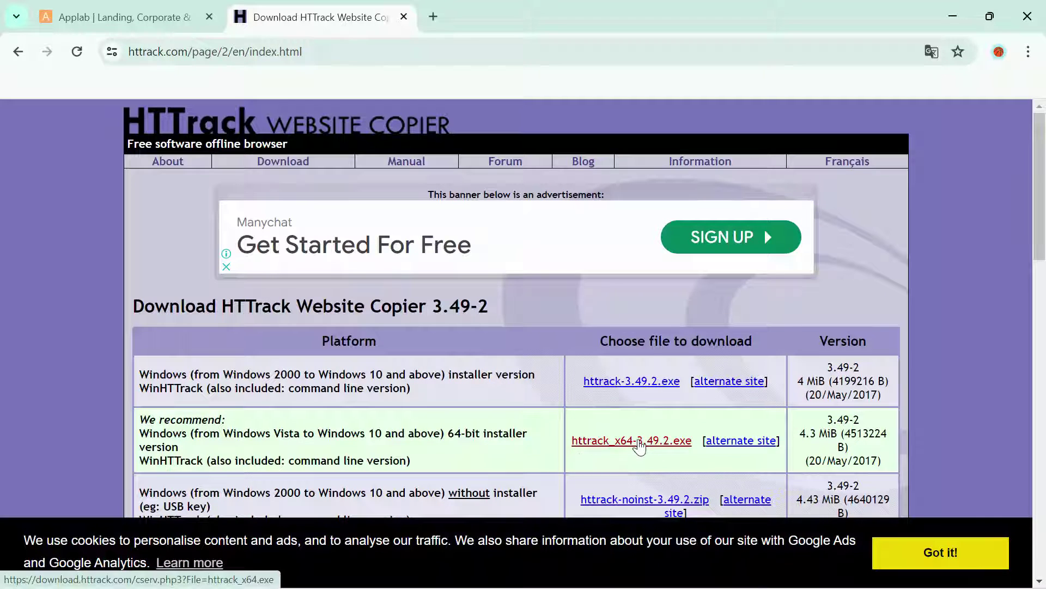
click(639, 450)
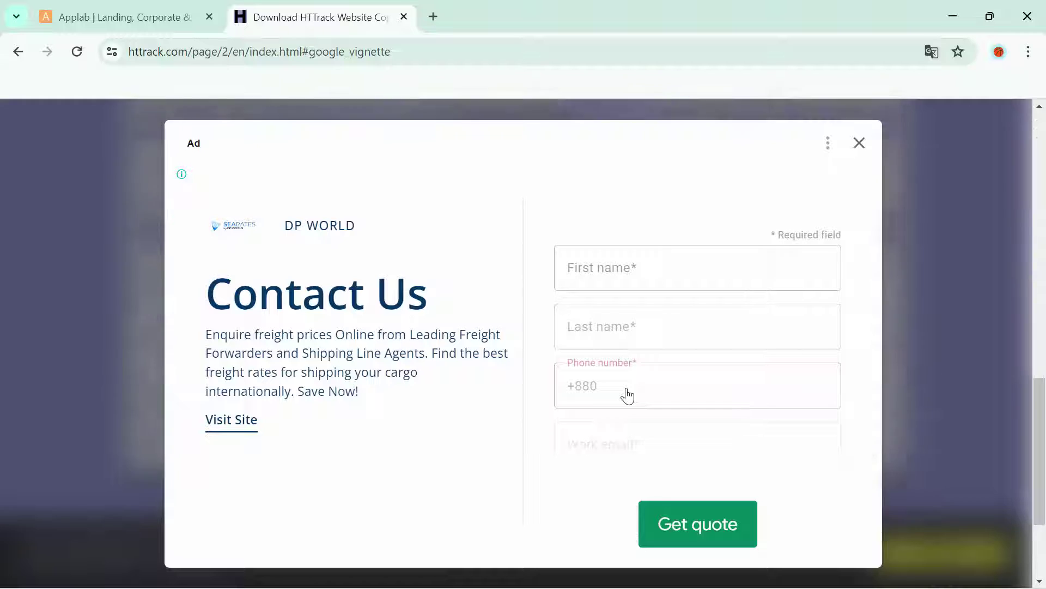
click(865, 143)
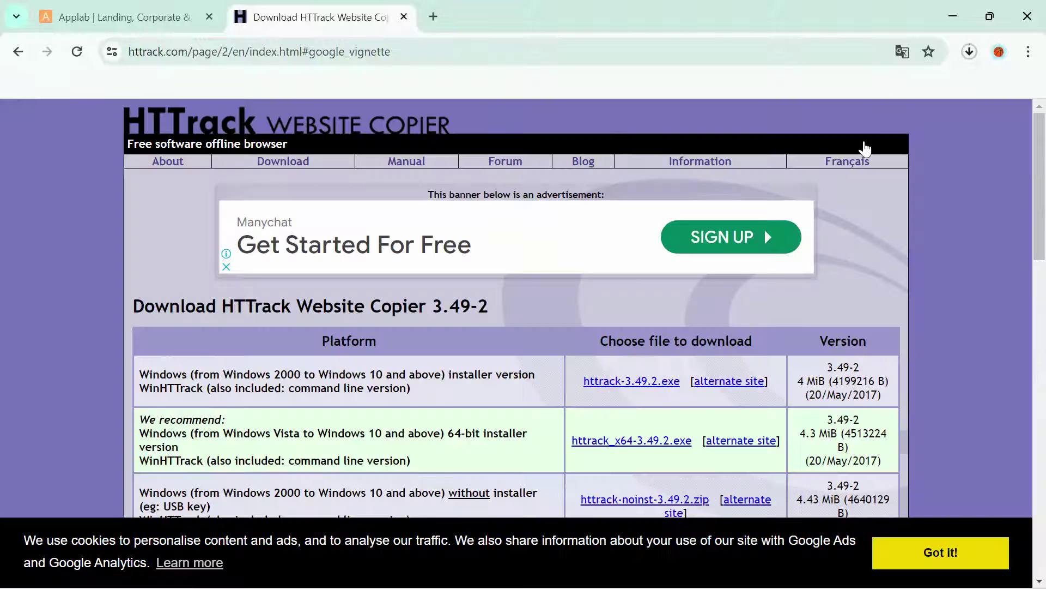
click(968, 52)
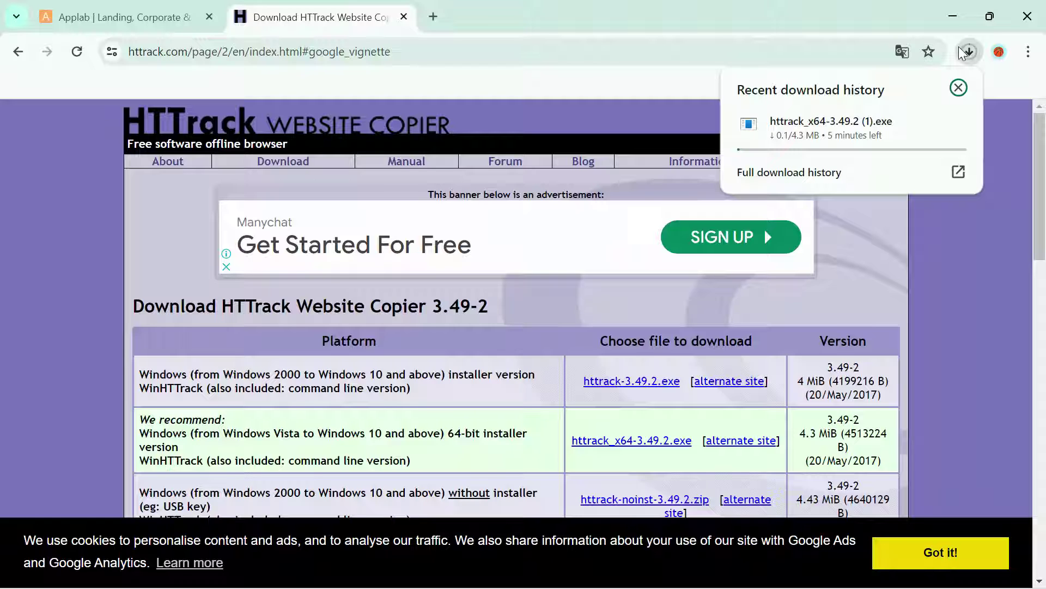
click(939, 23)
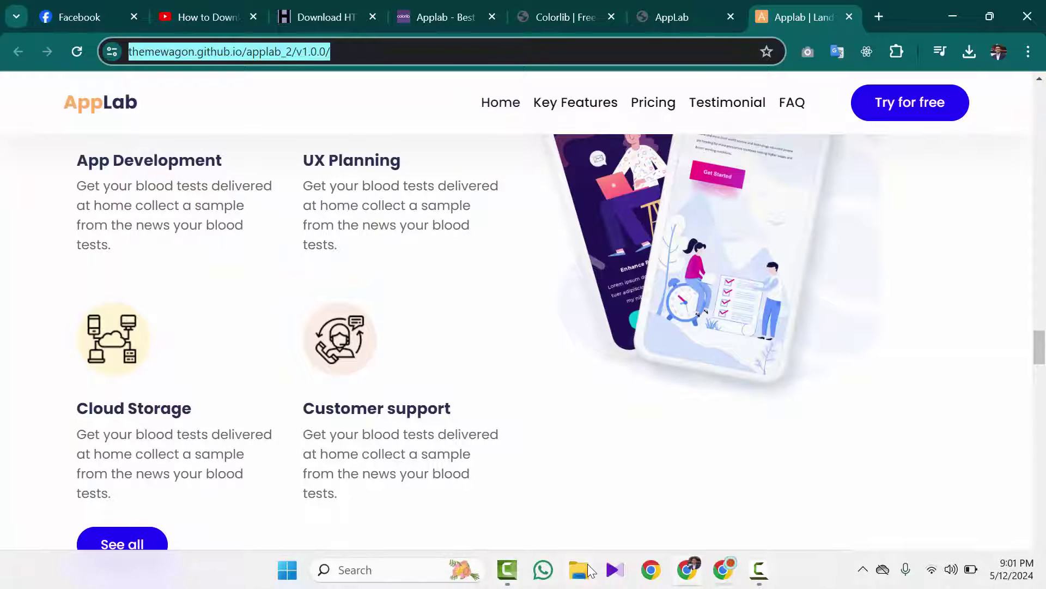
Launch the httrack_x64-3.49.2 installer from the Downloads folder in File Explorer.
click(588, 567)
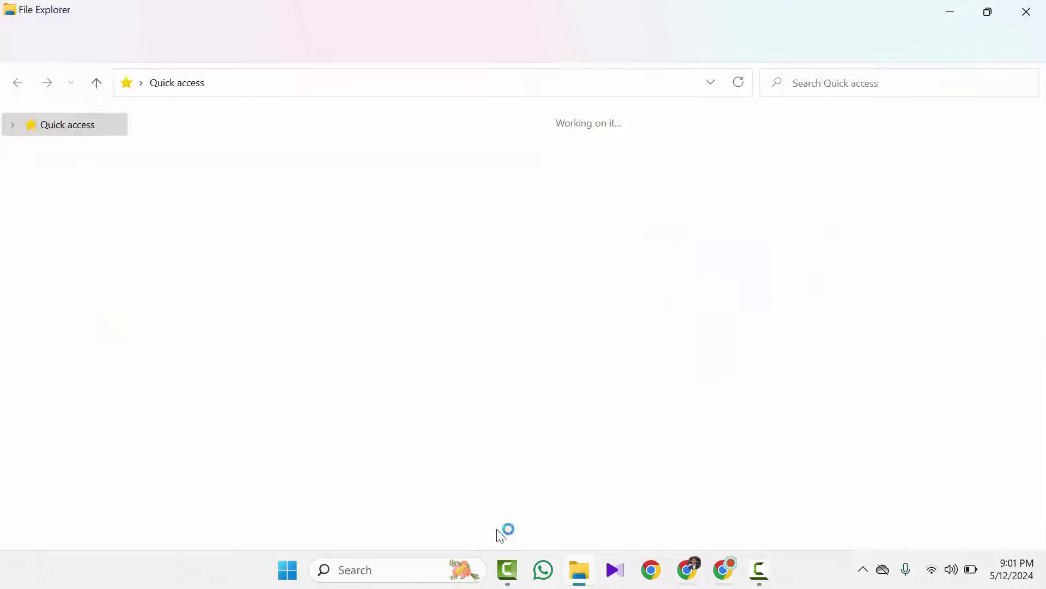
click(72, 179)
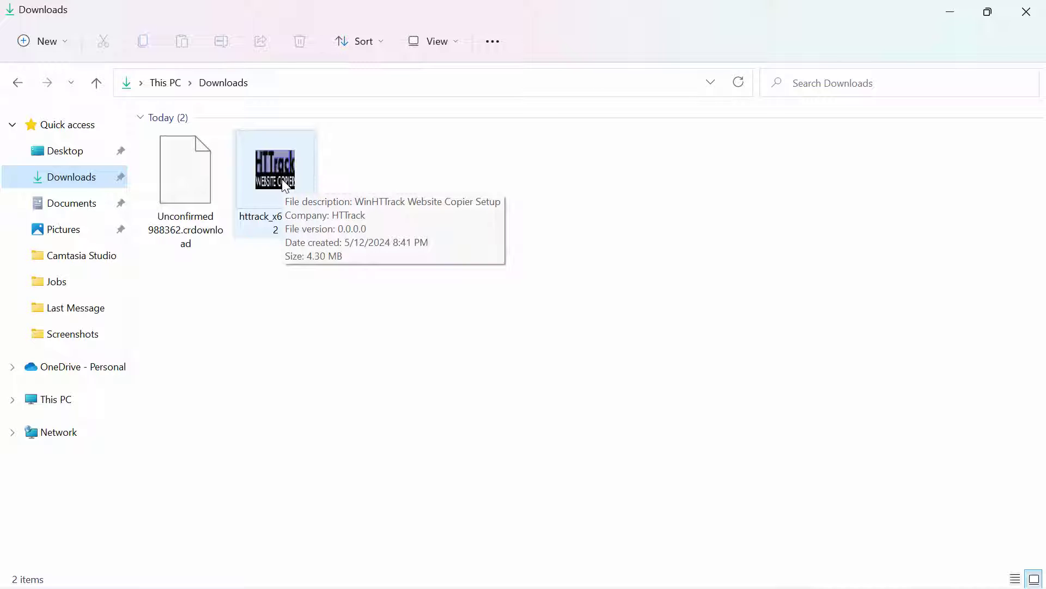
right_click(283, 186)
key(Escape)
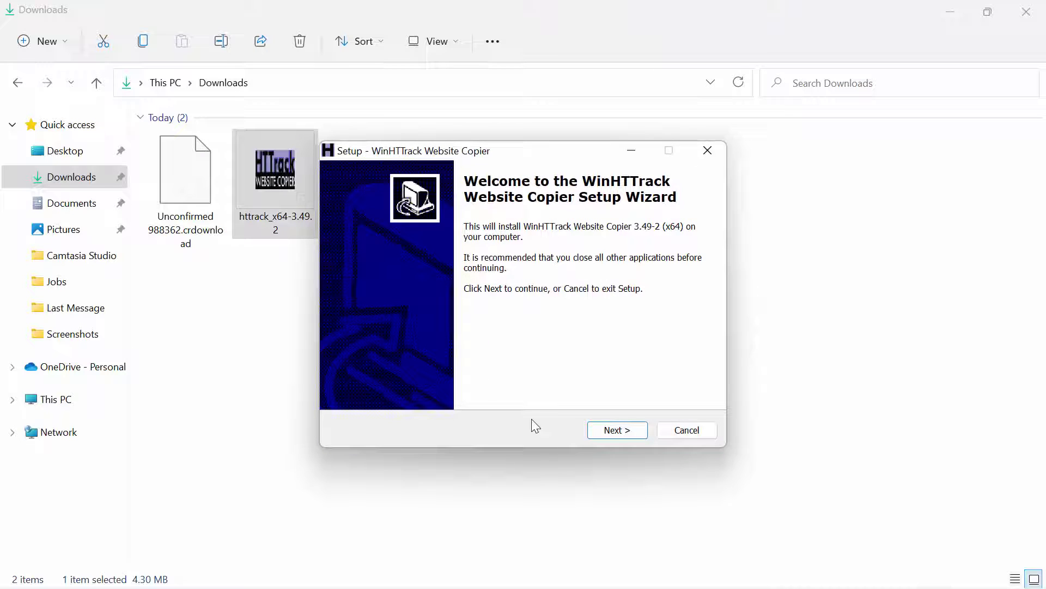
Install WinHTTrack accepting the license, default folder and Start Menu folder, then launch it.
click(627, 430)
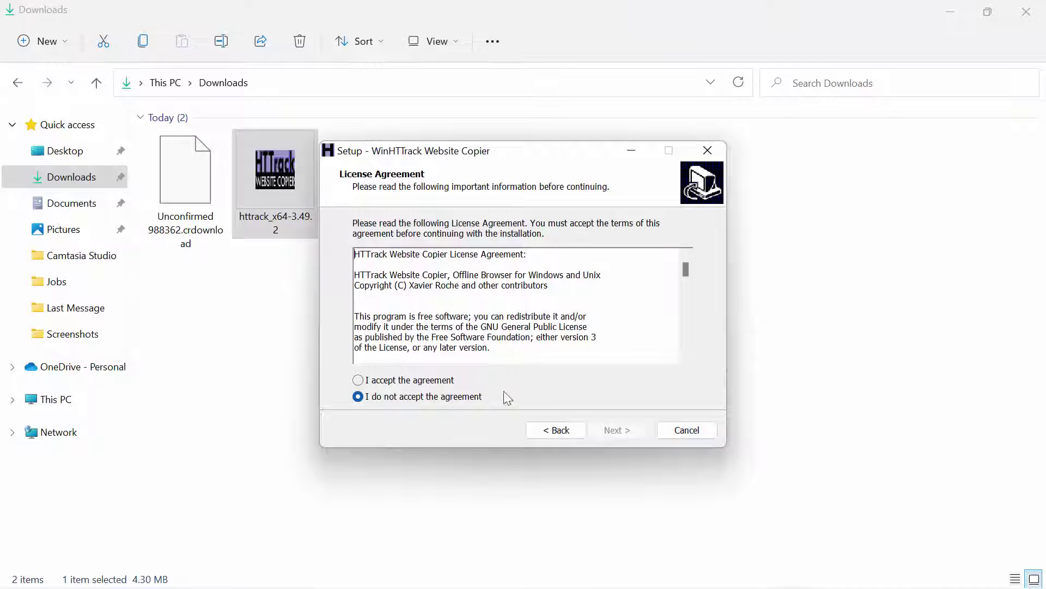
click(358, 381)
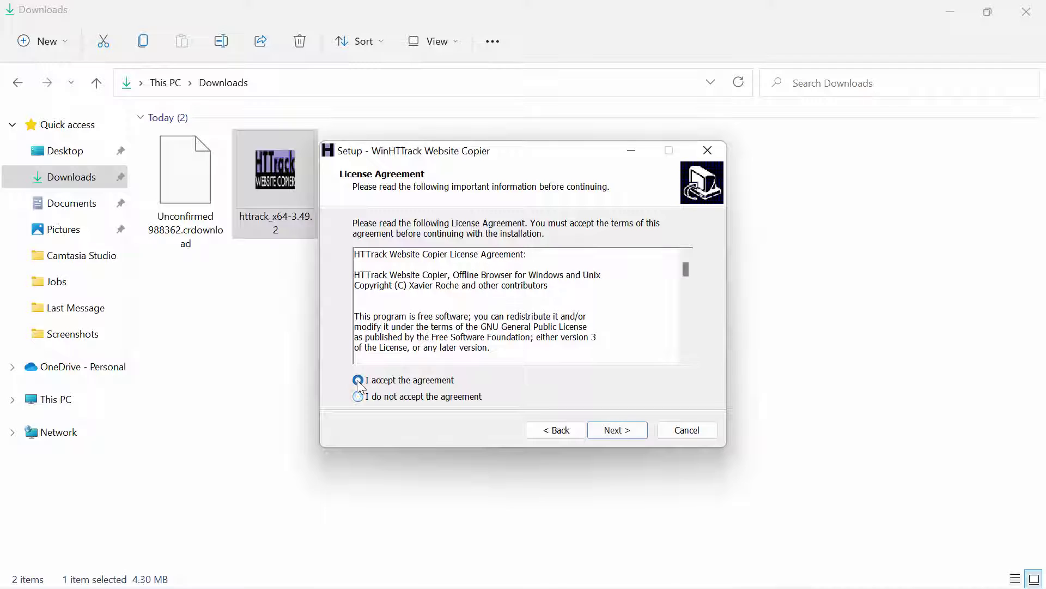
click(607, 431)
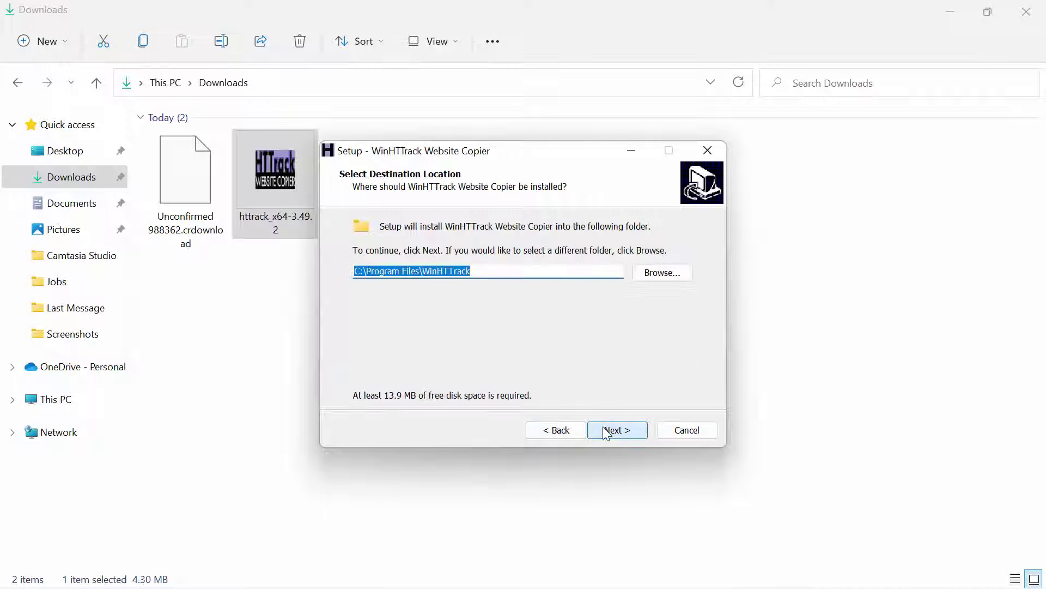
click(607, 430)
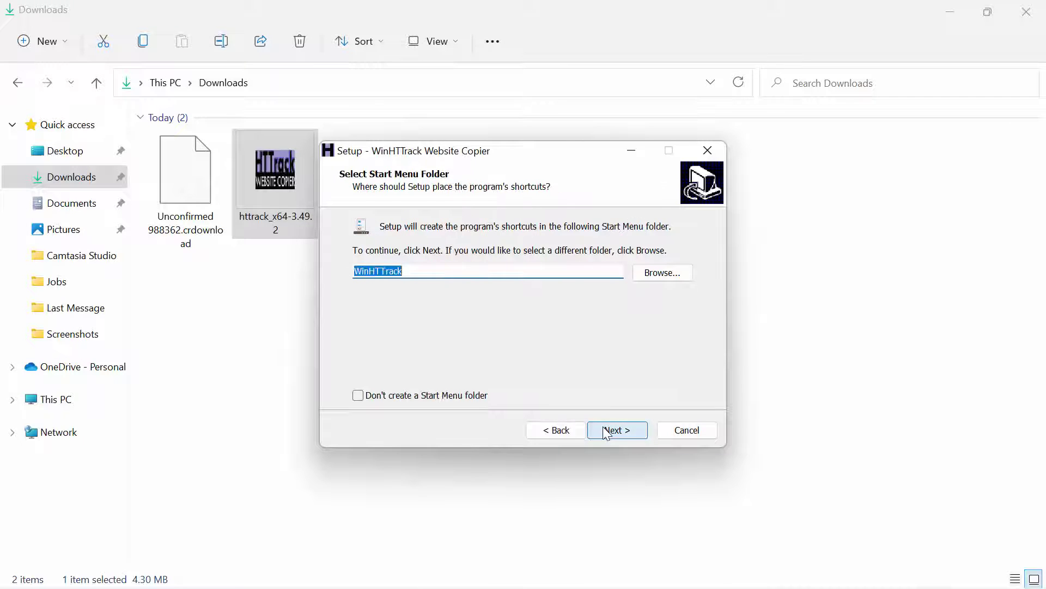
click(607, 431)
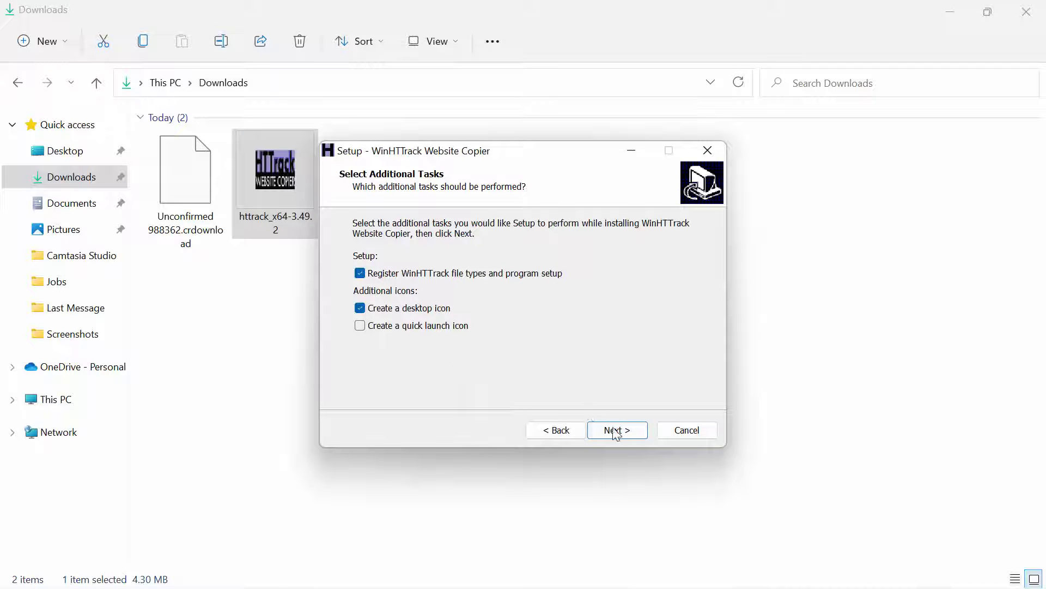
click(622, 433)
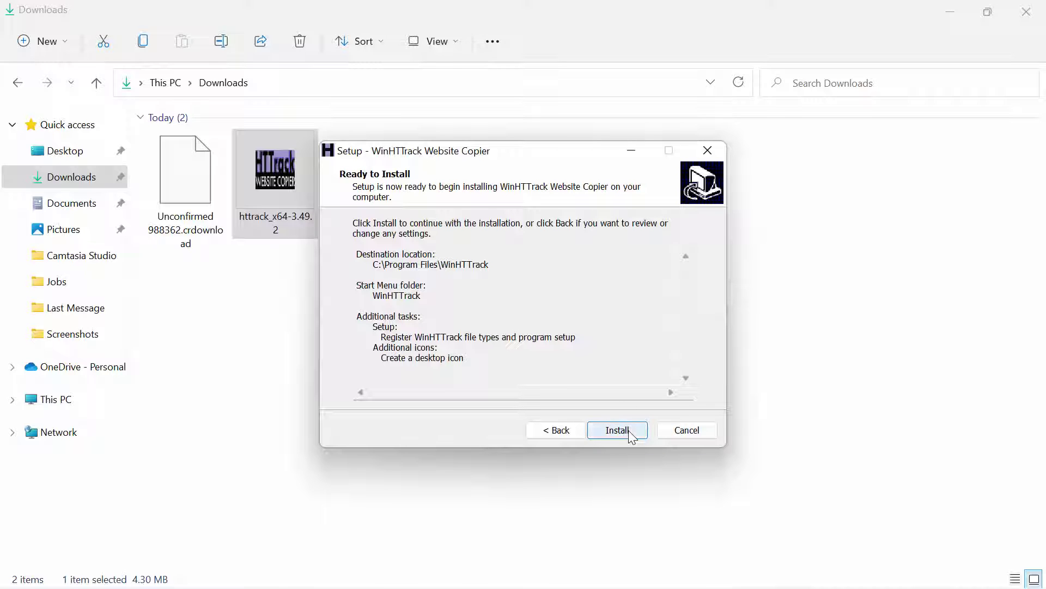
click(630, 433)
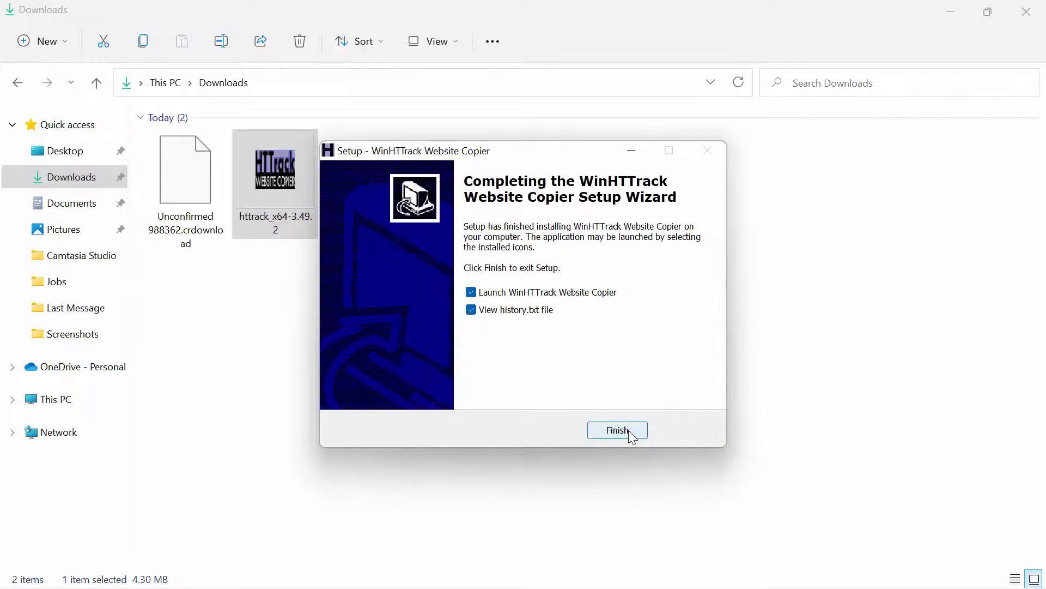
click(629, 433)
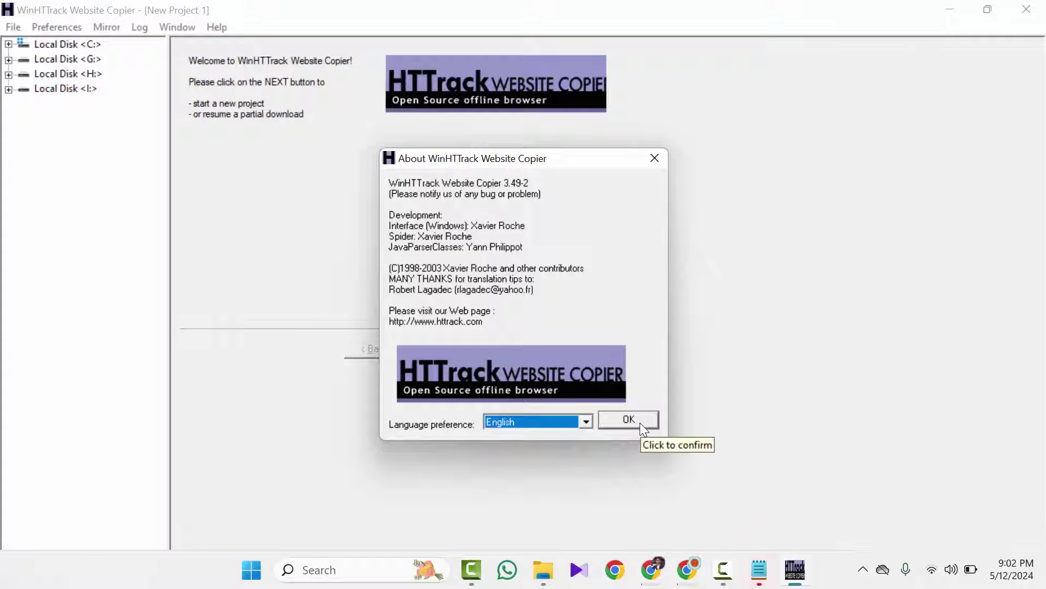
Close the About box, start a new project, and bring back the Downloads folder window.
click(640, 423)
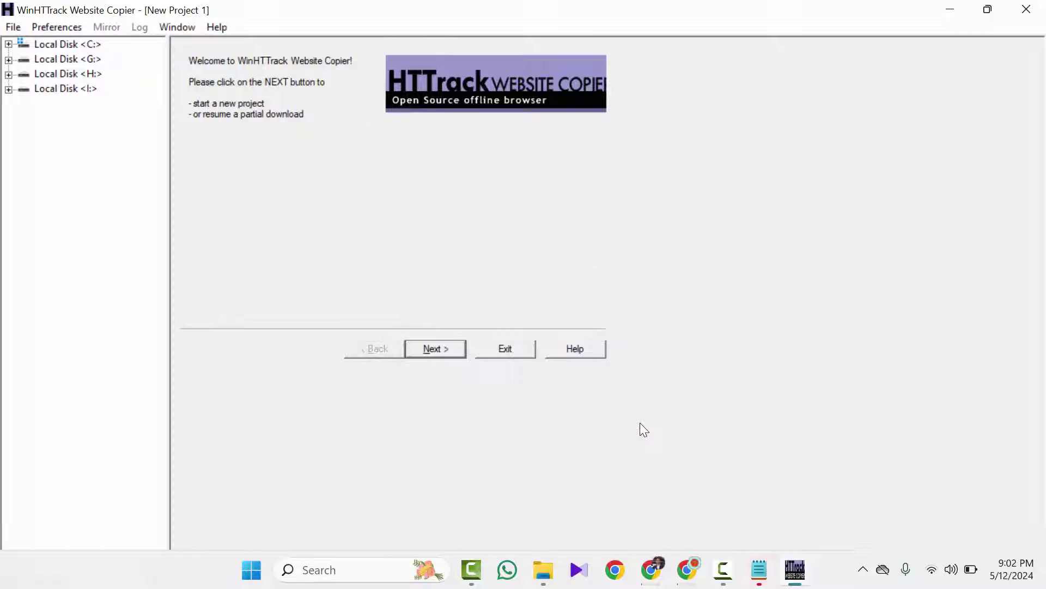
click(439, 352)
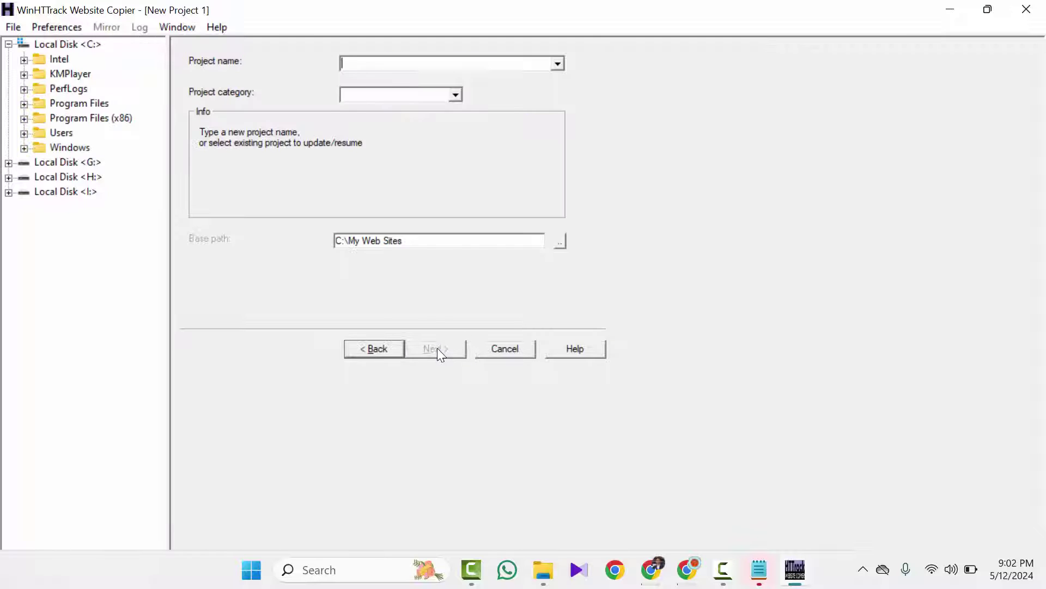
click(543, 569)
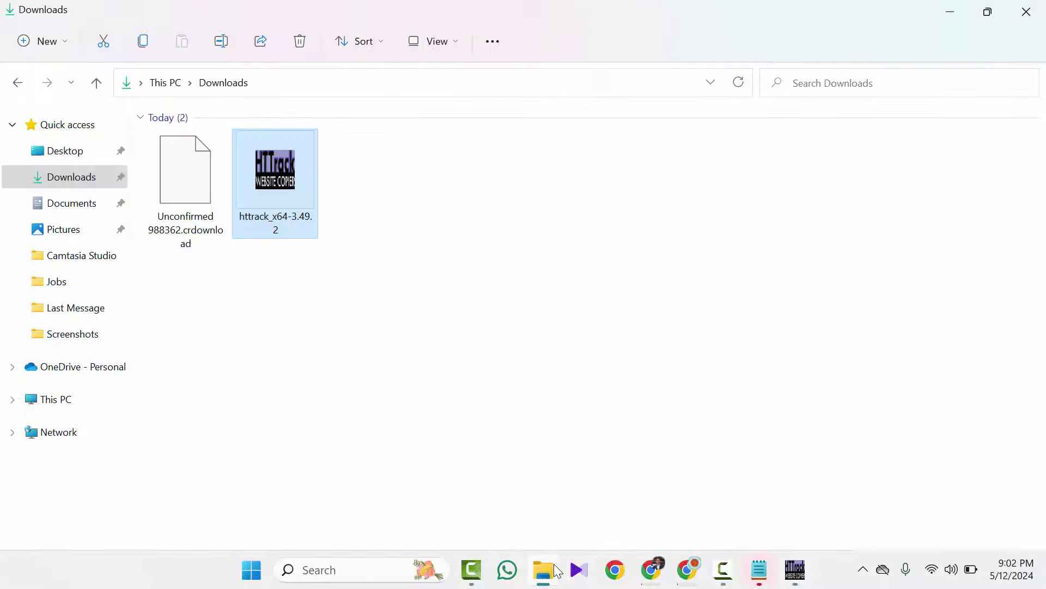
Add a new folder named 'Applab' on the Desktop using the right-click New menu.
click(92, 155)
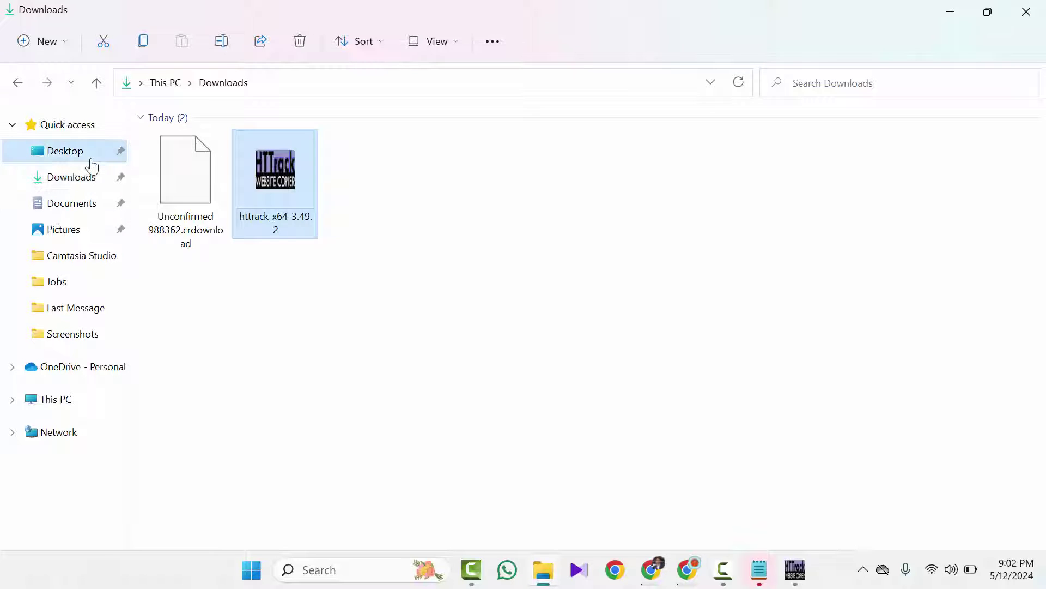
right_click(396, 288)
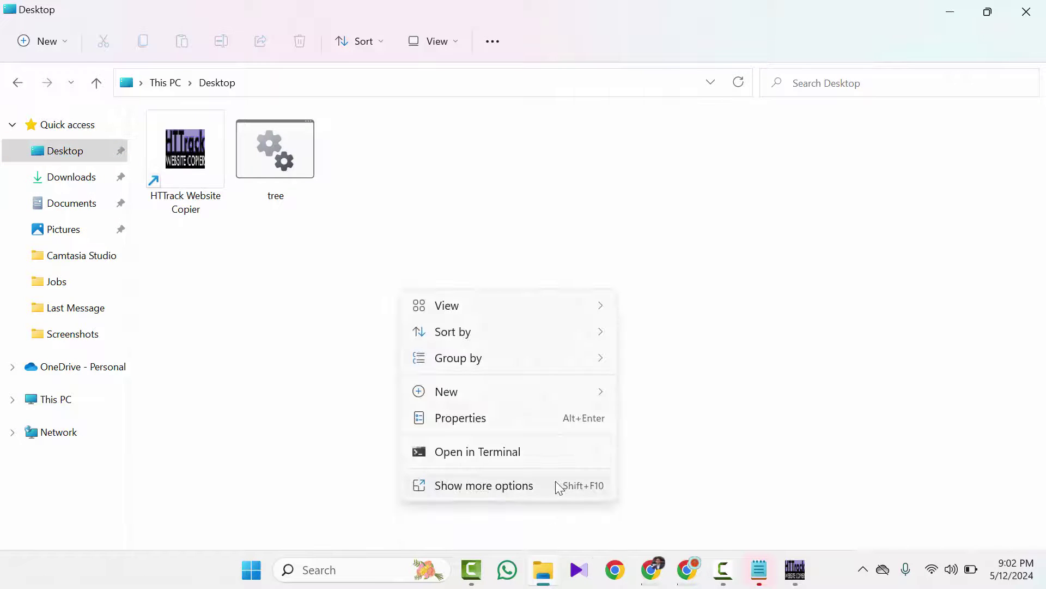
mouse_move(579, 401)
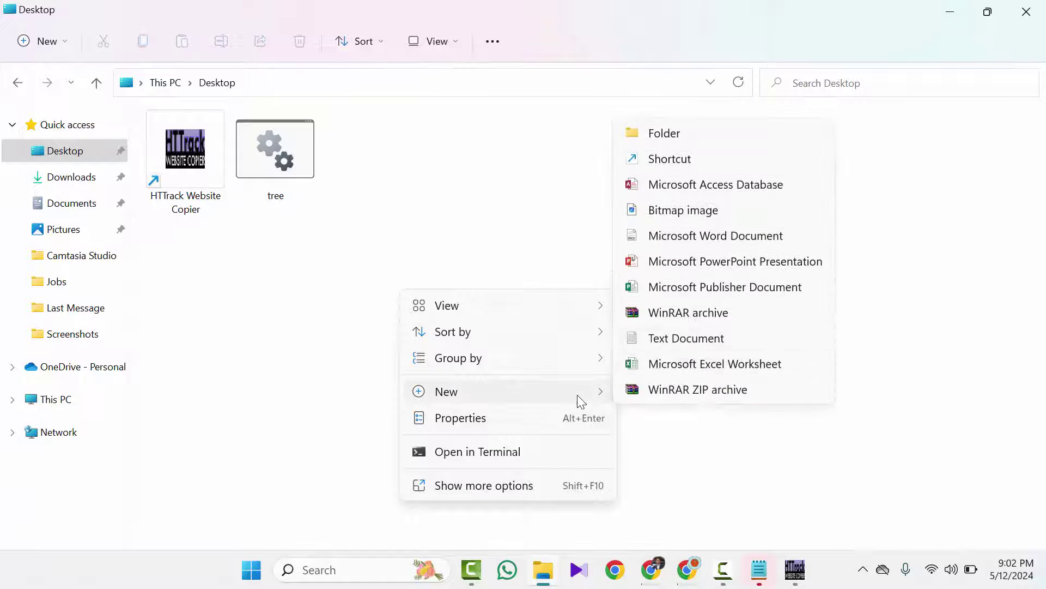
click(661, 133)
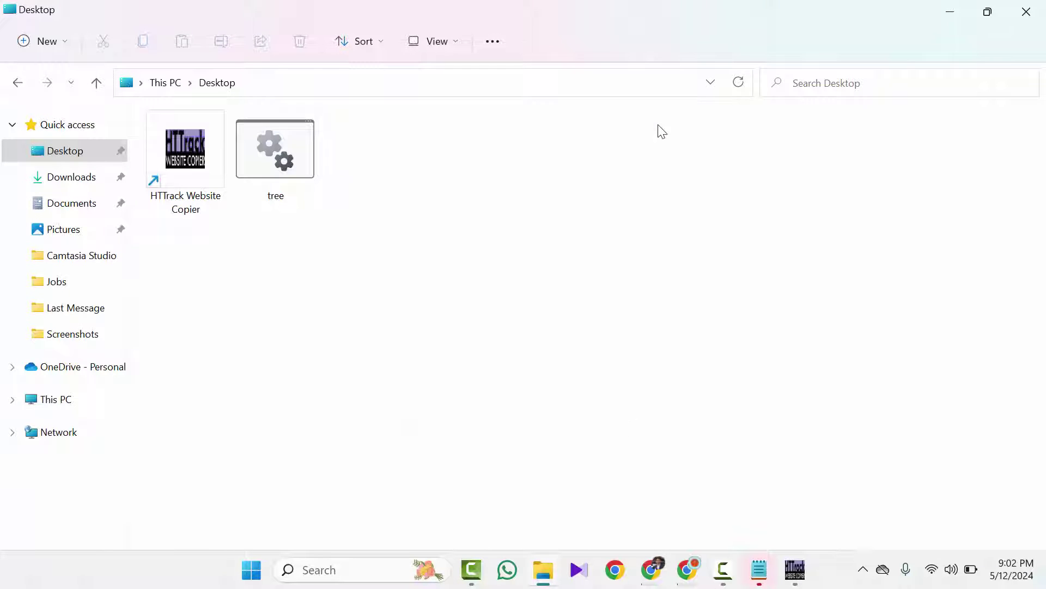
text(A)
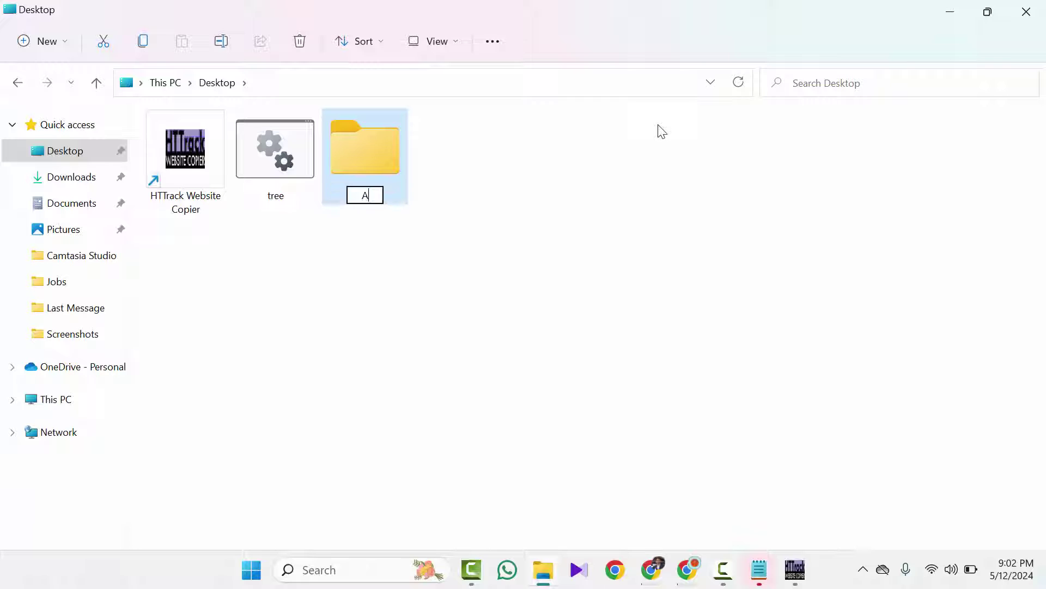
text(pplab)
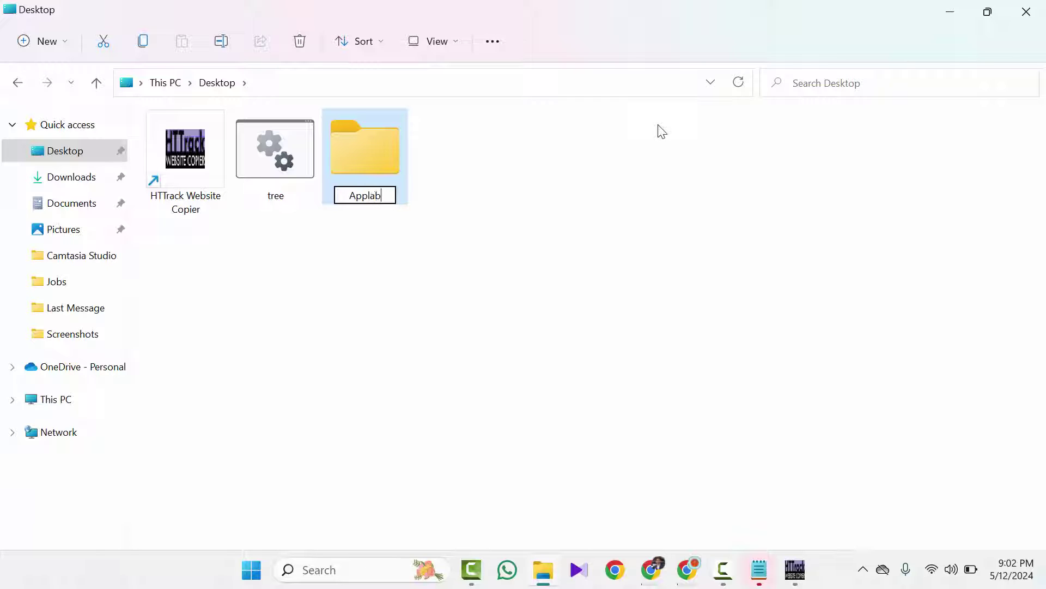
key(Return)
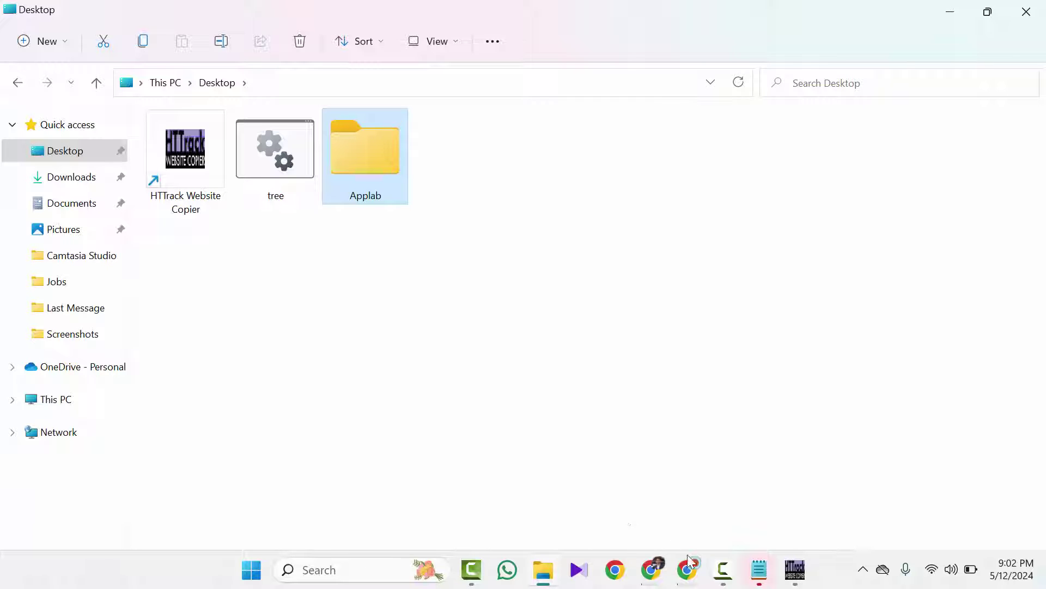
mouse_move(698, 568)
mouse_move(686, 495)
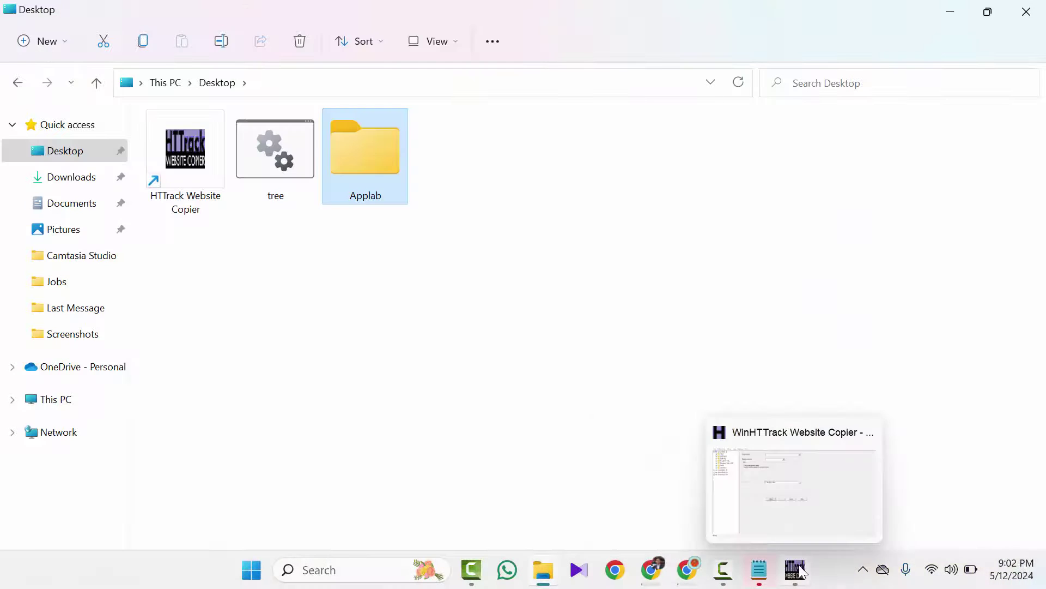
Name the project 'Applab' with base path Desktop\Applab and advance to the mirroring page.
click(797, 568)
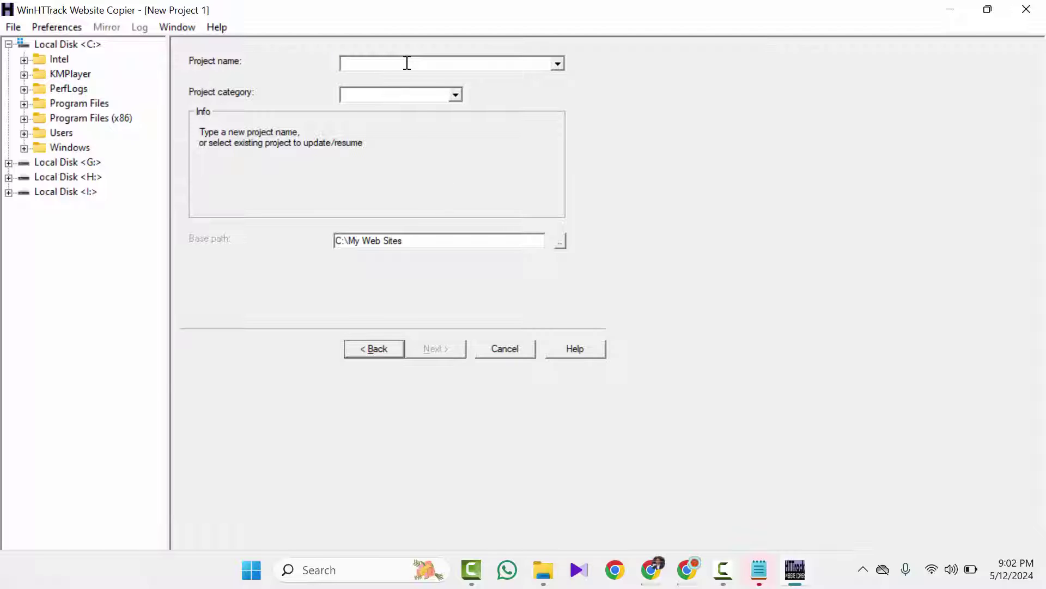
text(Applab)
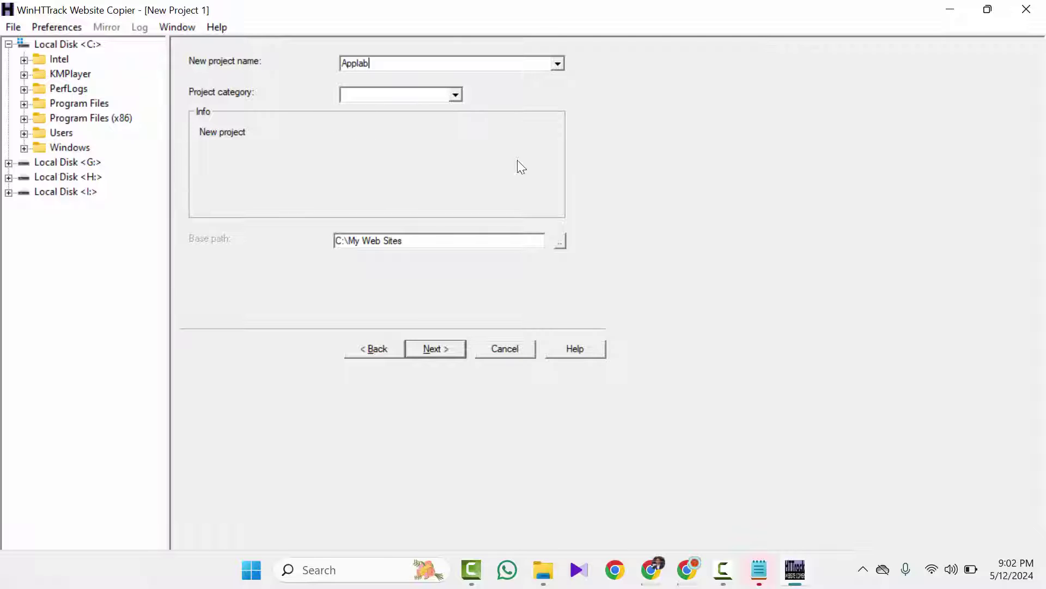
click(561, 243)
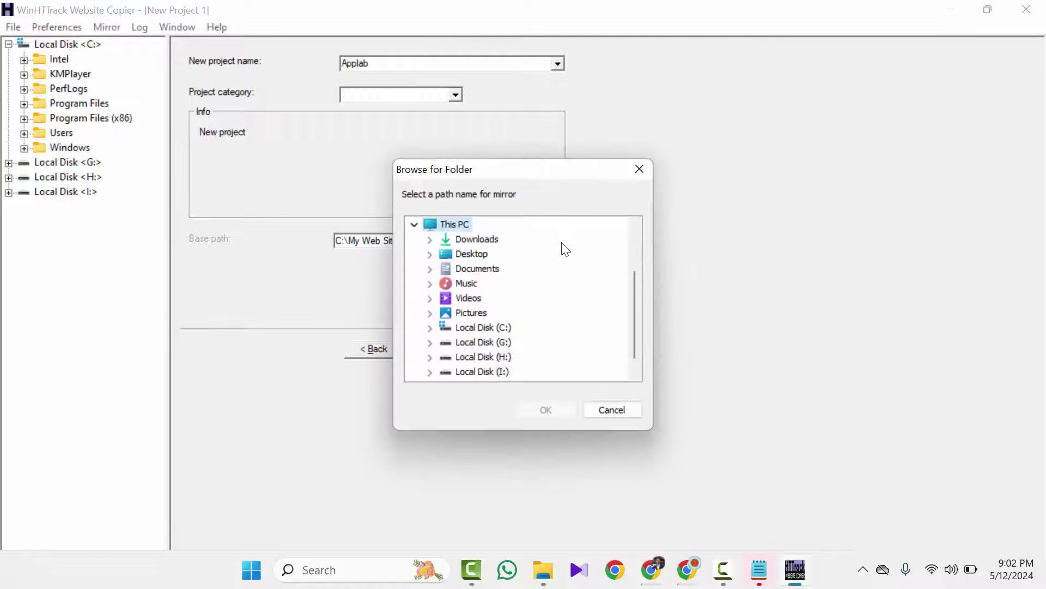
double_click(480, 255)
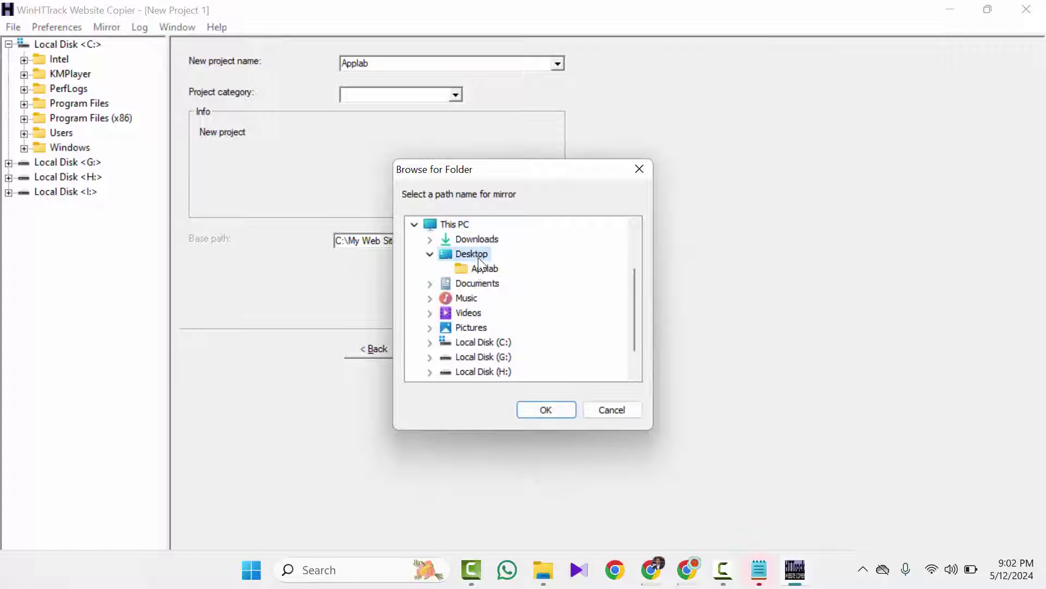
click(483, 265)
click(546, 410)
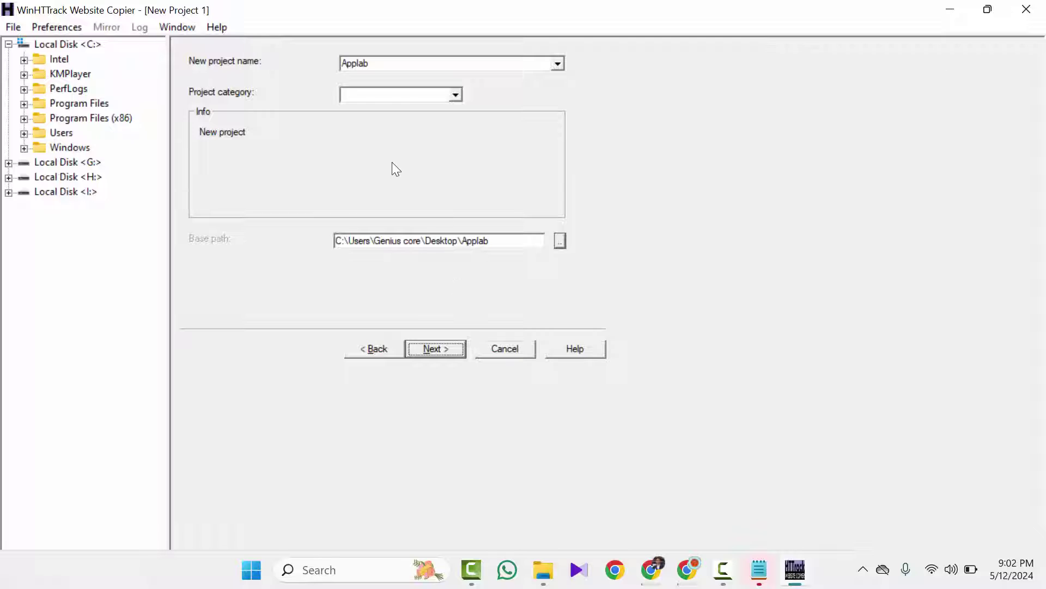
click(456, 353)
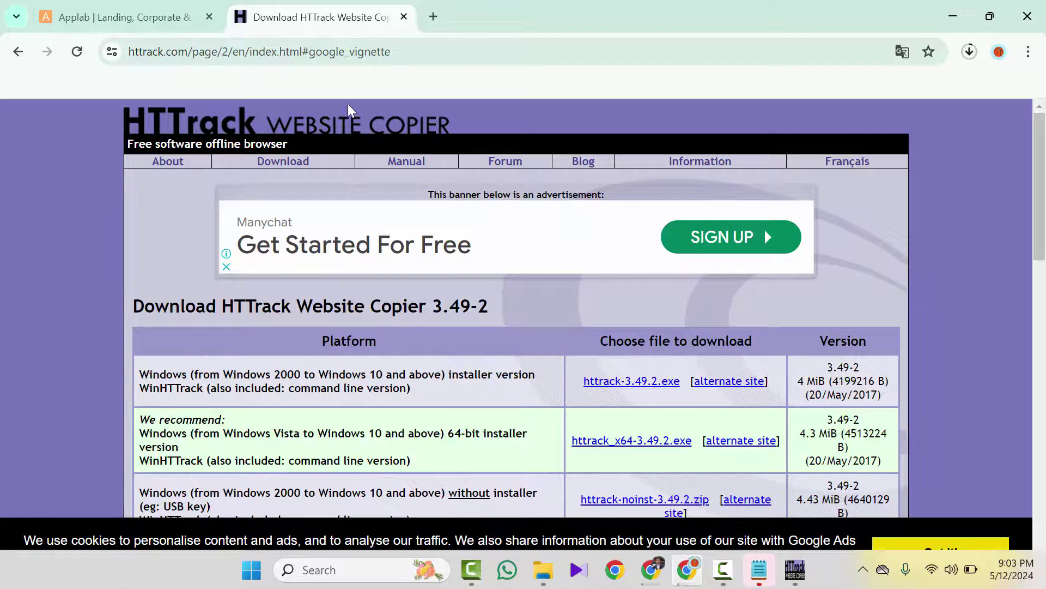
Copy the Applab template site's address and load it in an incognito window.
click(135, 7)
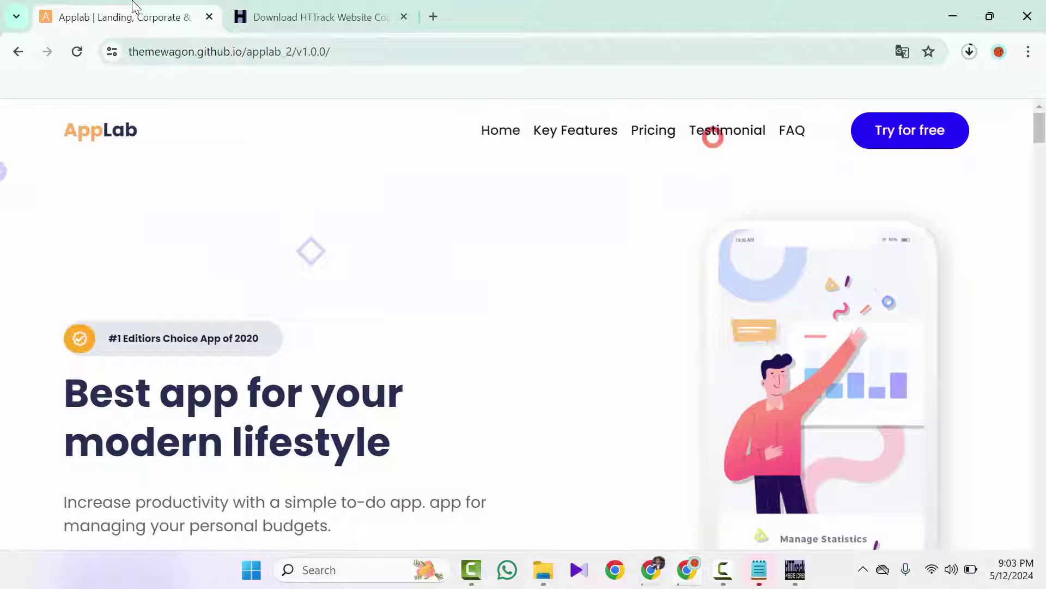
click(207, 52)
key(ctrl+c)
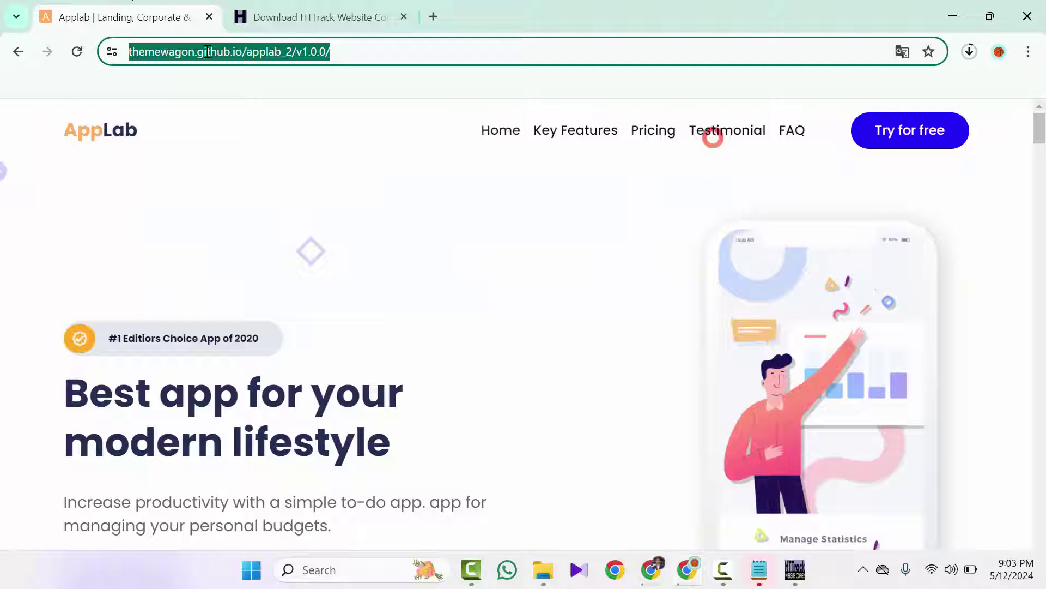
key(ctrl+shift+n)
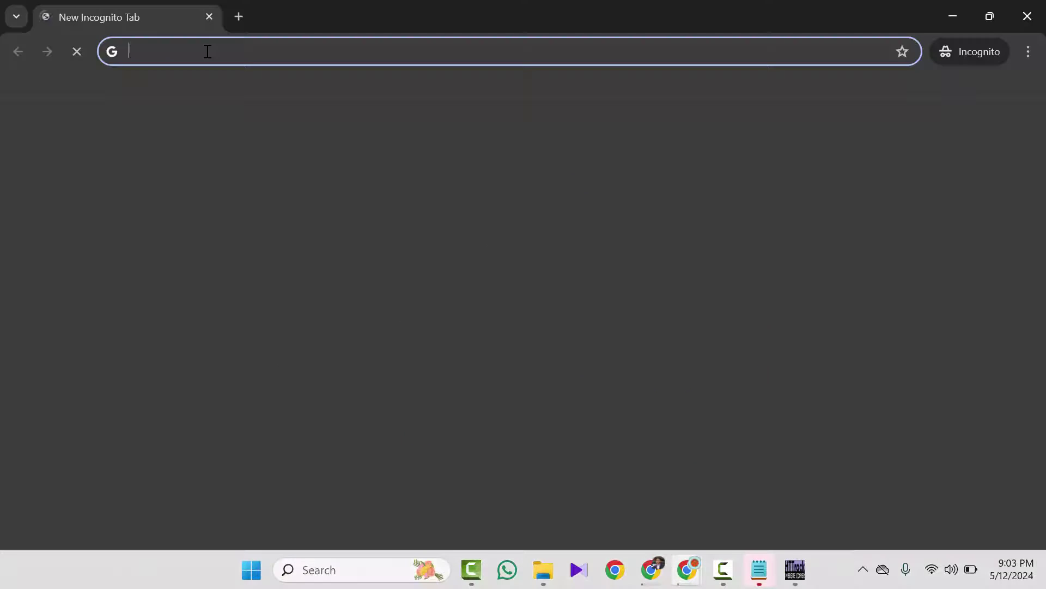
key(ctrl+v)
key(Return)
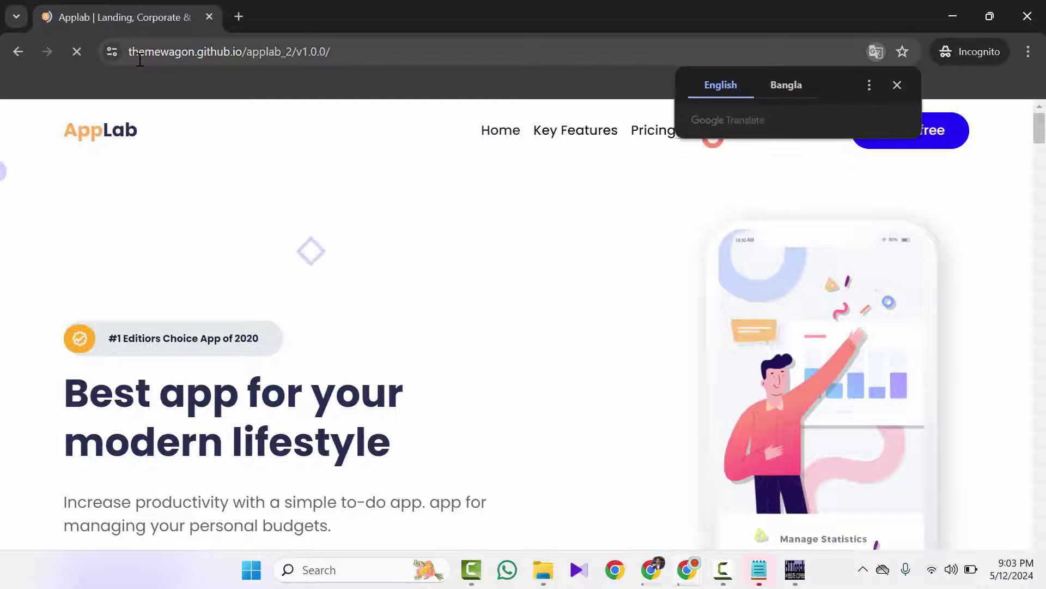
Check the site's connection information, then close the incognito window and return to WinHTTrack.
click(114, 54)
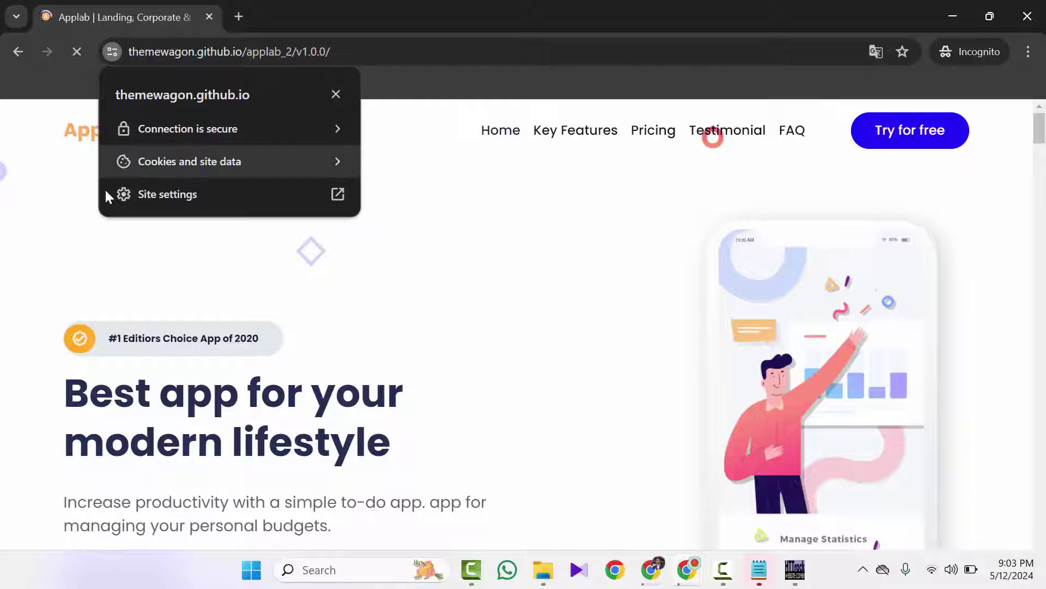
click(82, 240)
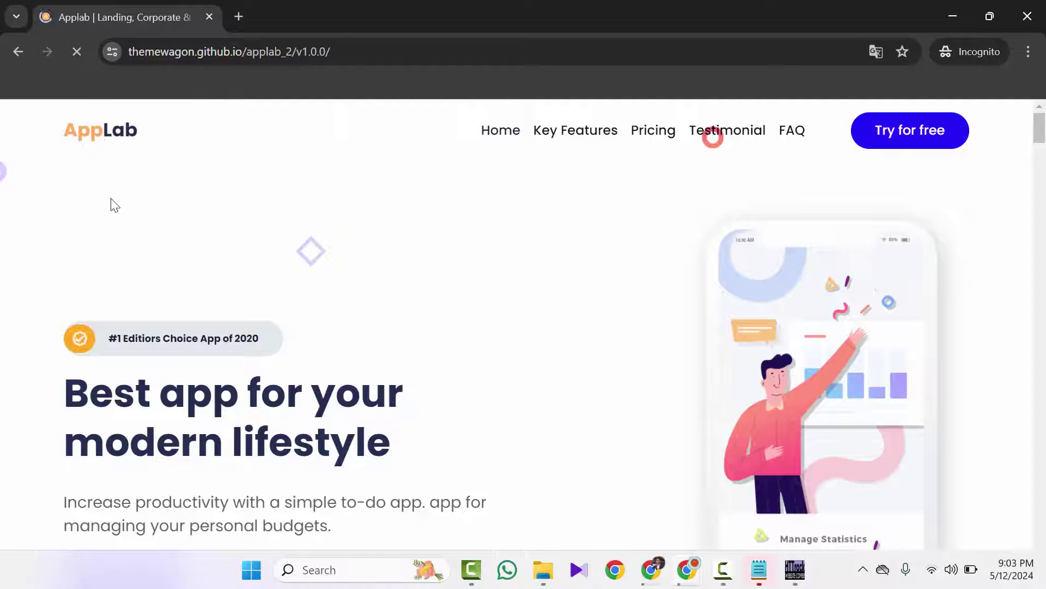
click(343, 49)
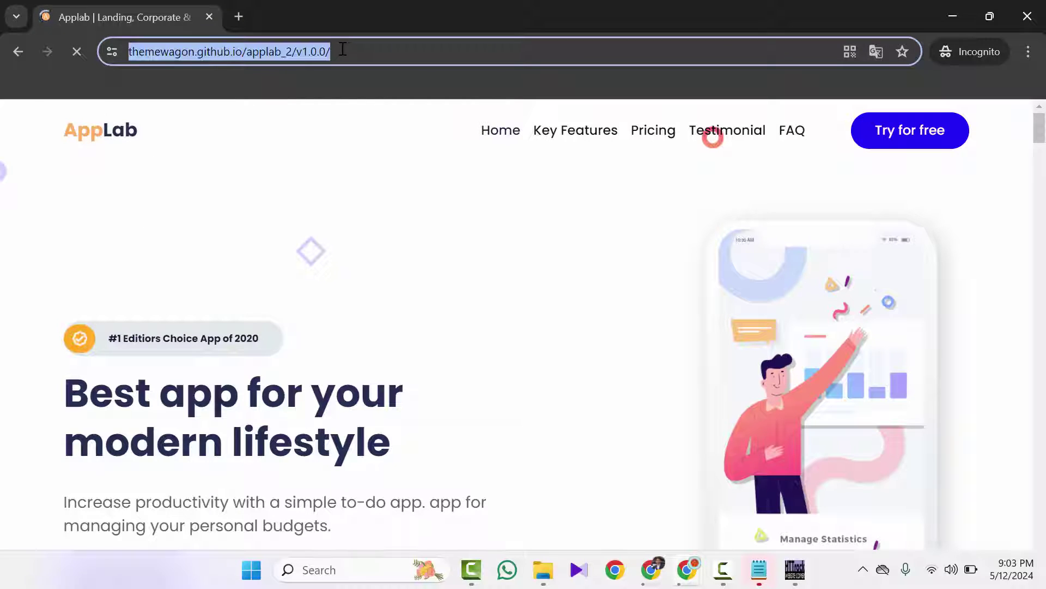
click(1027, 16)
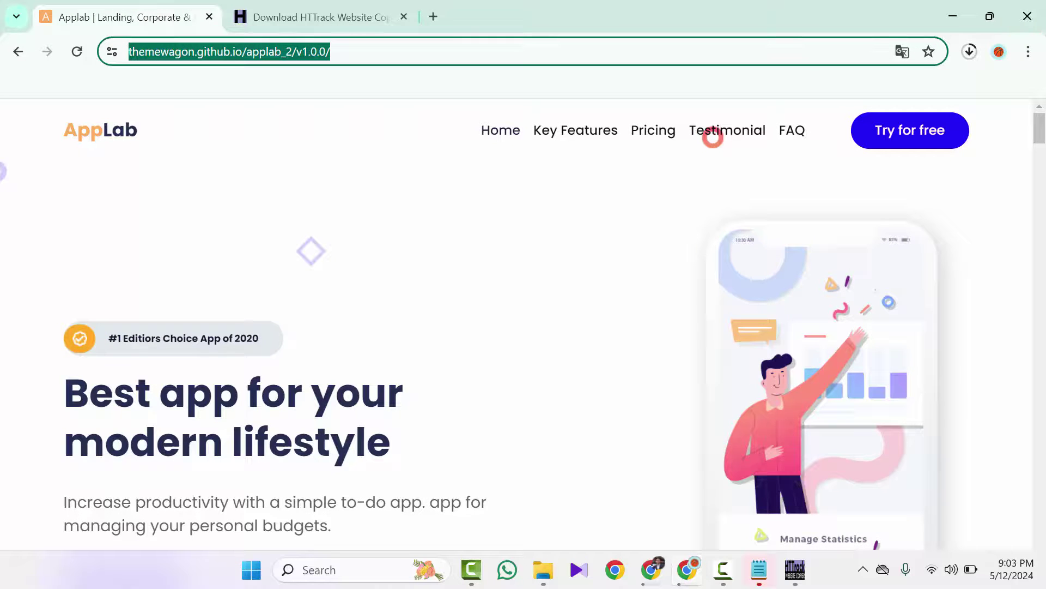
click(797, 572)
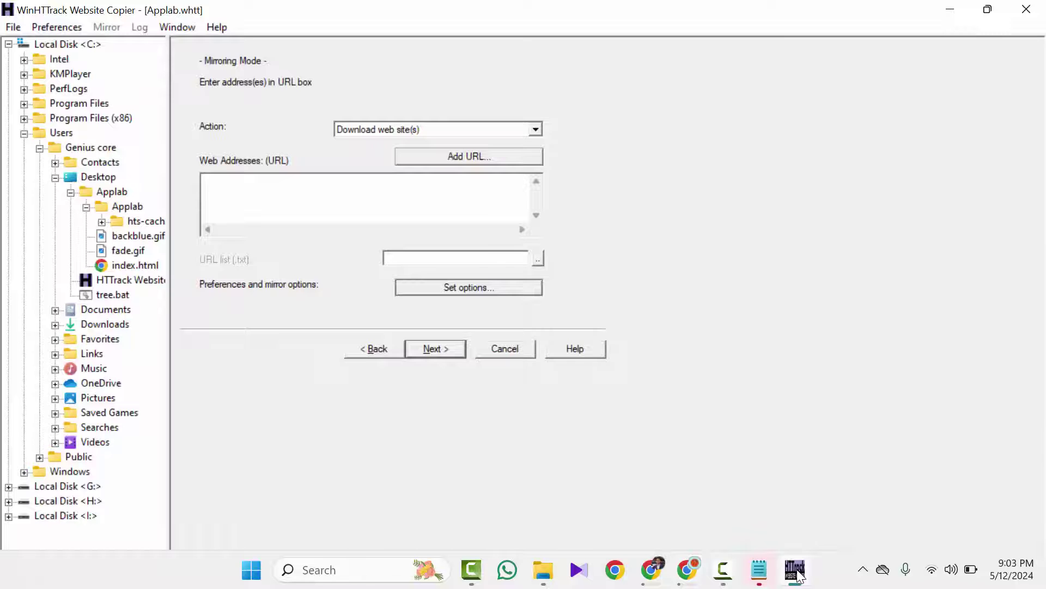
click(464, 156)
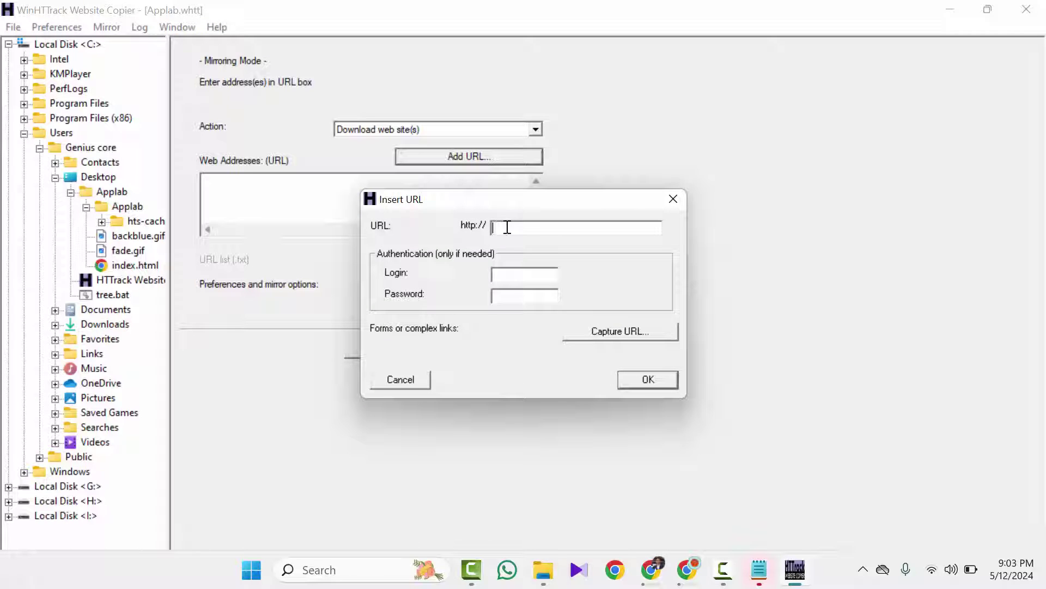
key(ctrl+v)
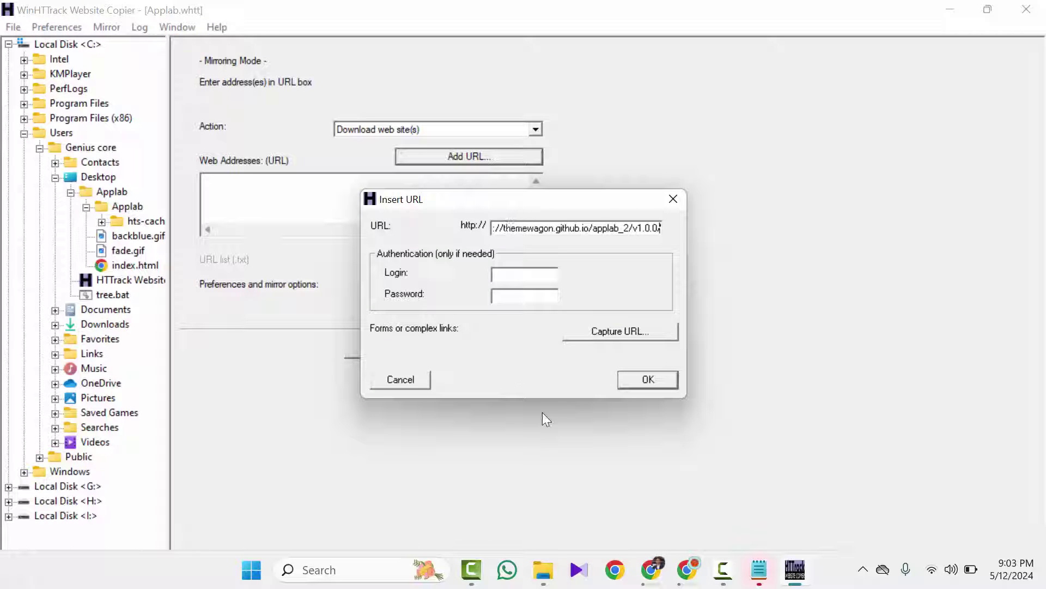
click(640, 372)
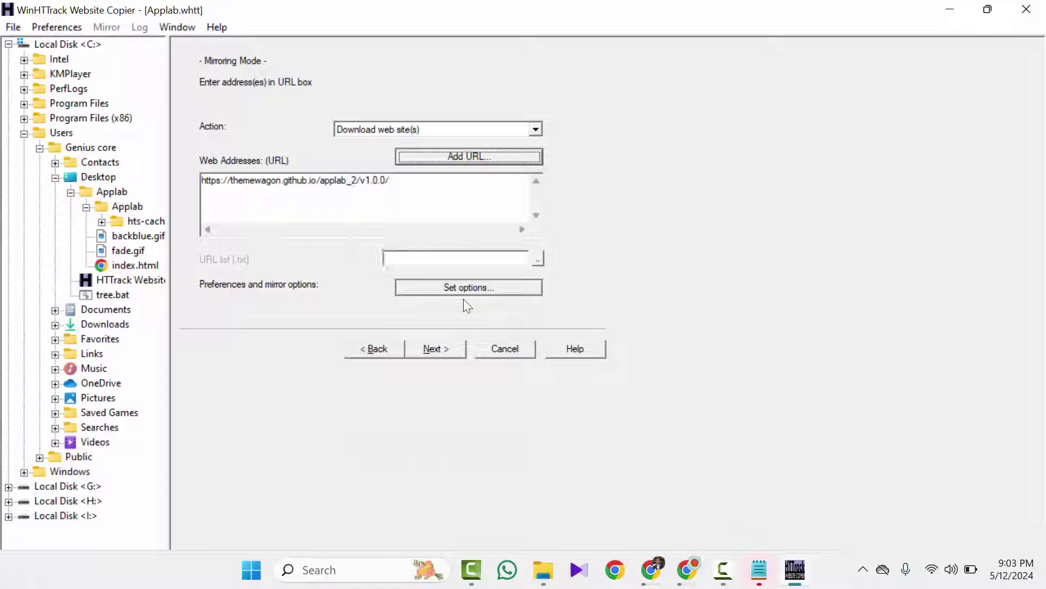
click(539, 259)
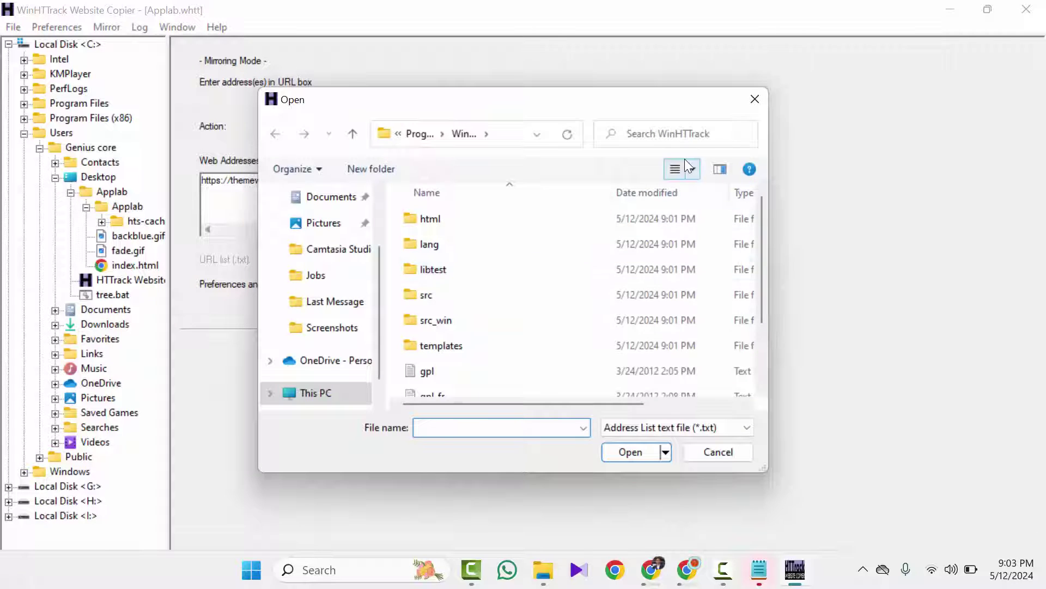
click(750, 100)
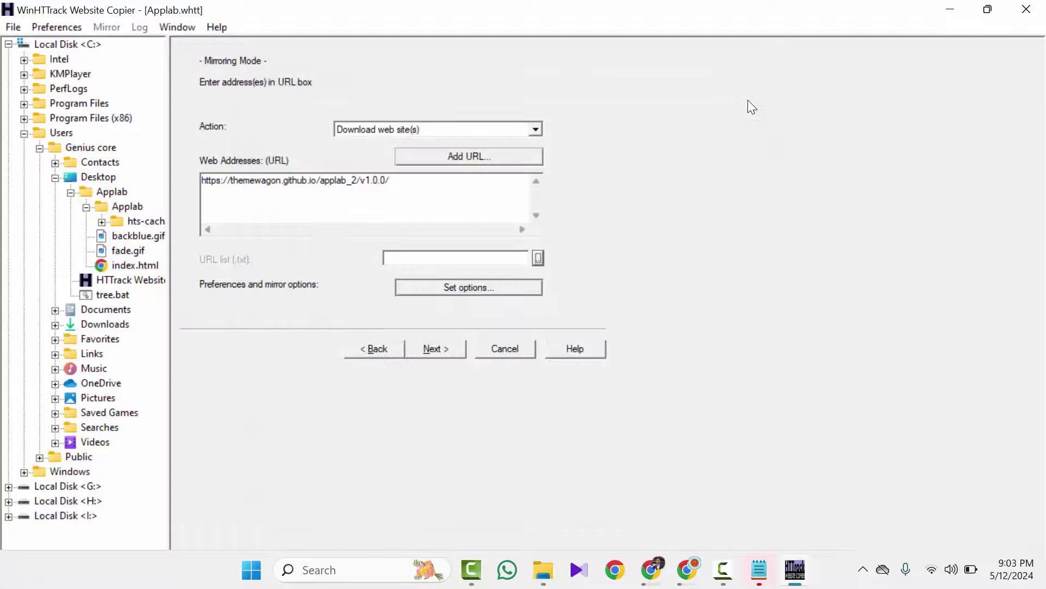
click(428, 348)
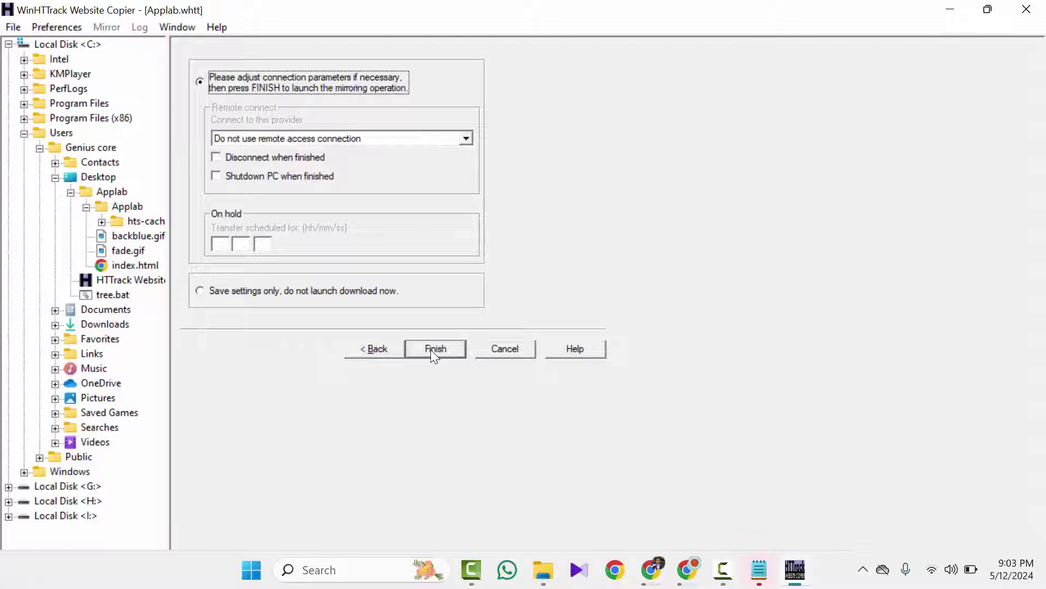
click(435, 354)
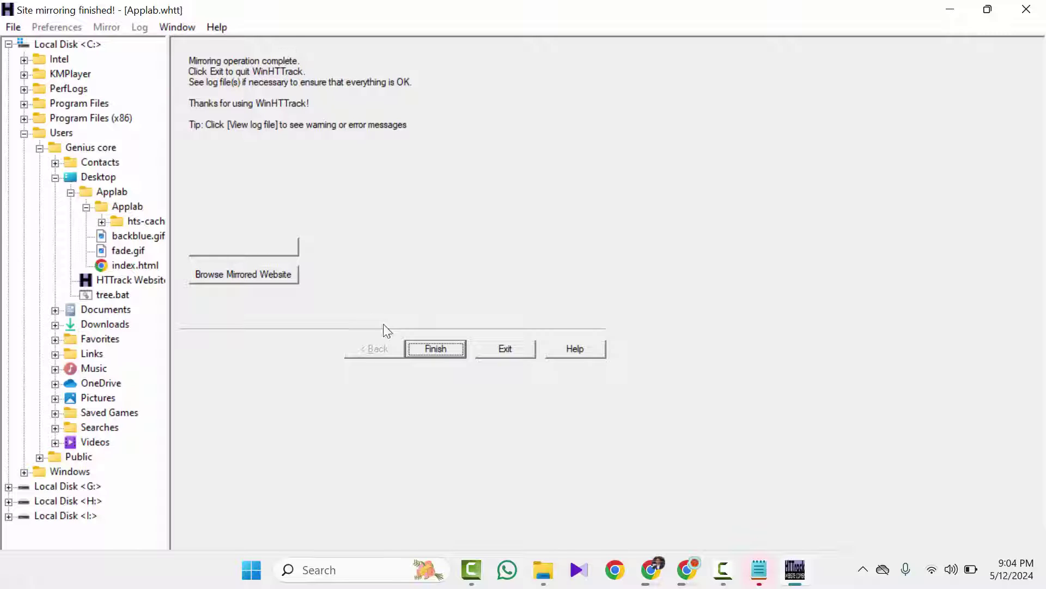
Finish the project, exit WinHTTrack, and clear the Chrome and Notepad windows off the desktop.
click(428, 351)
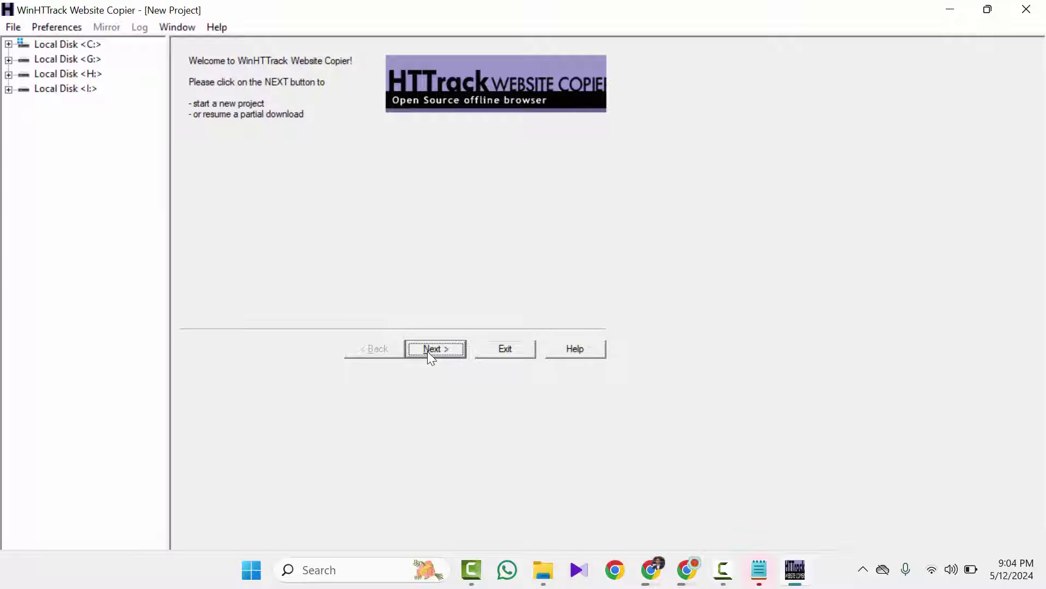
click(509, 355)
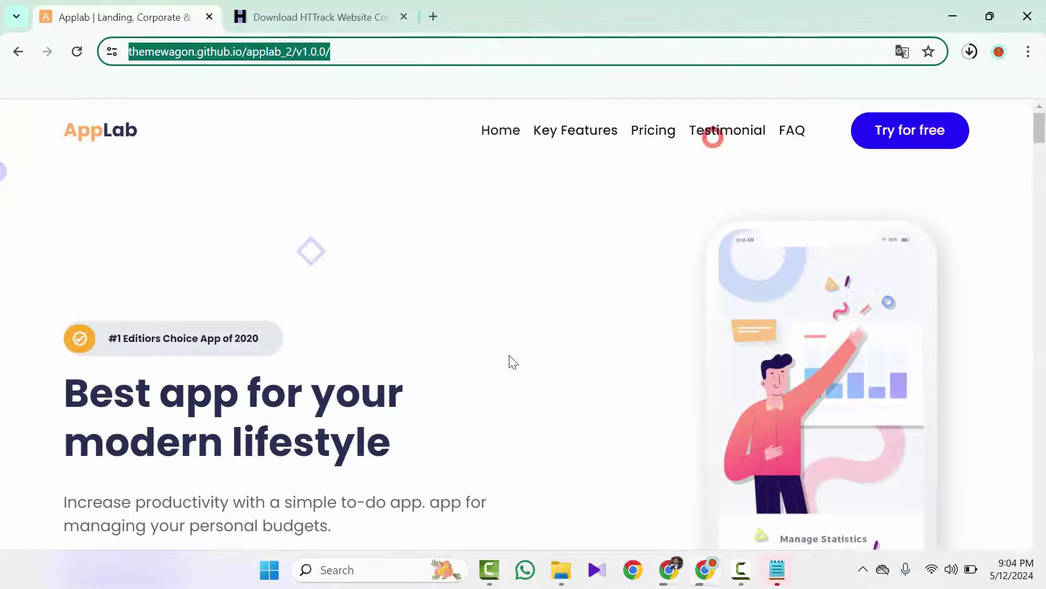
click(951, 8)
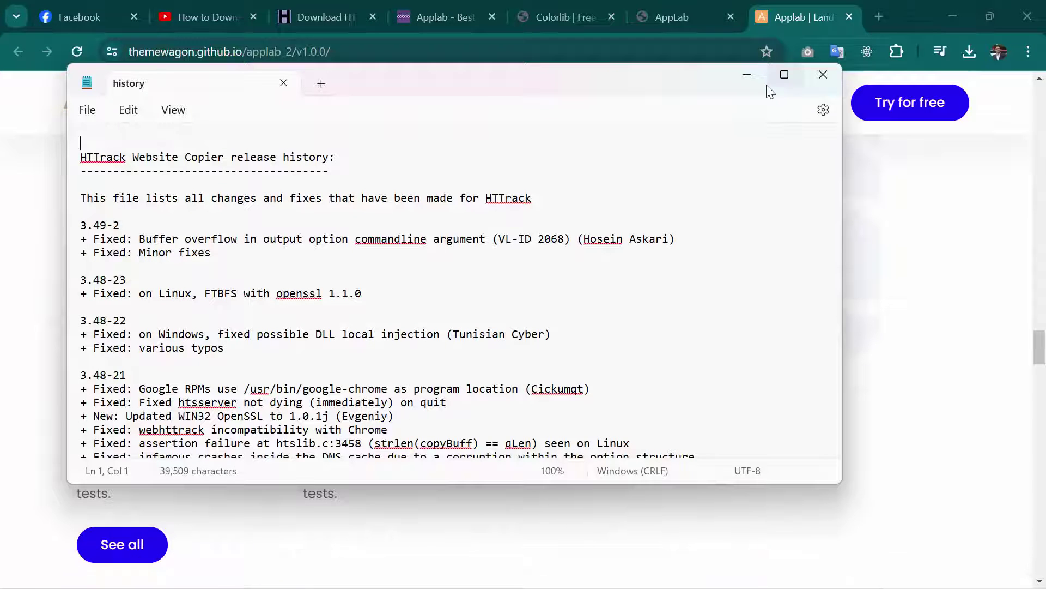
click(823, 74)
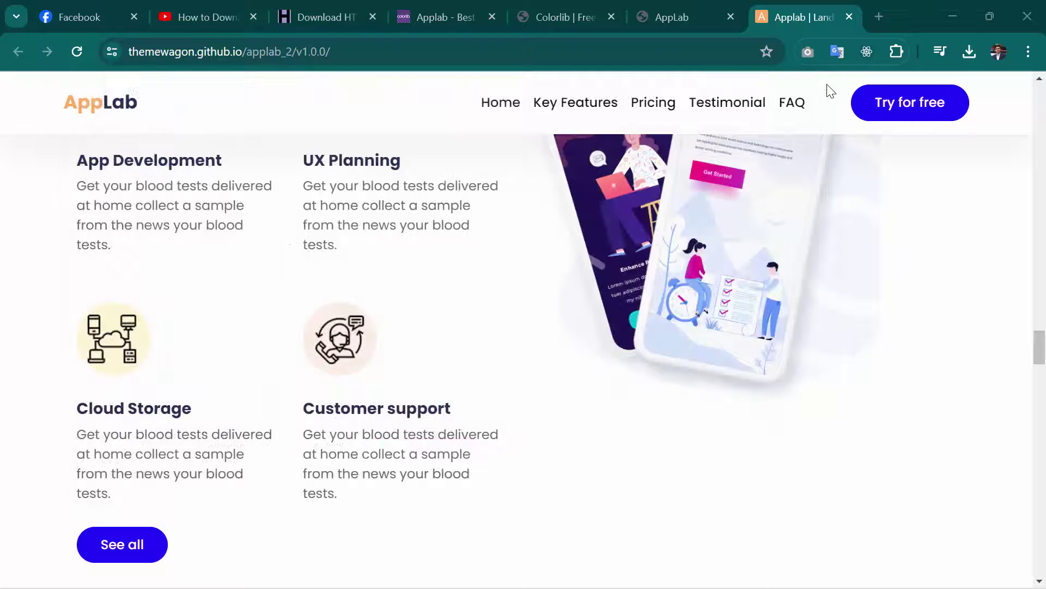
click(940, 5)
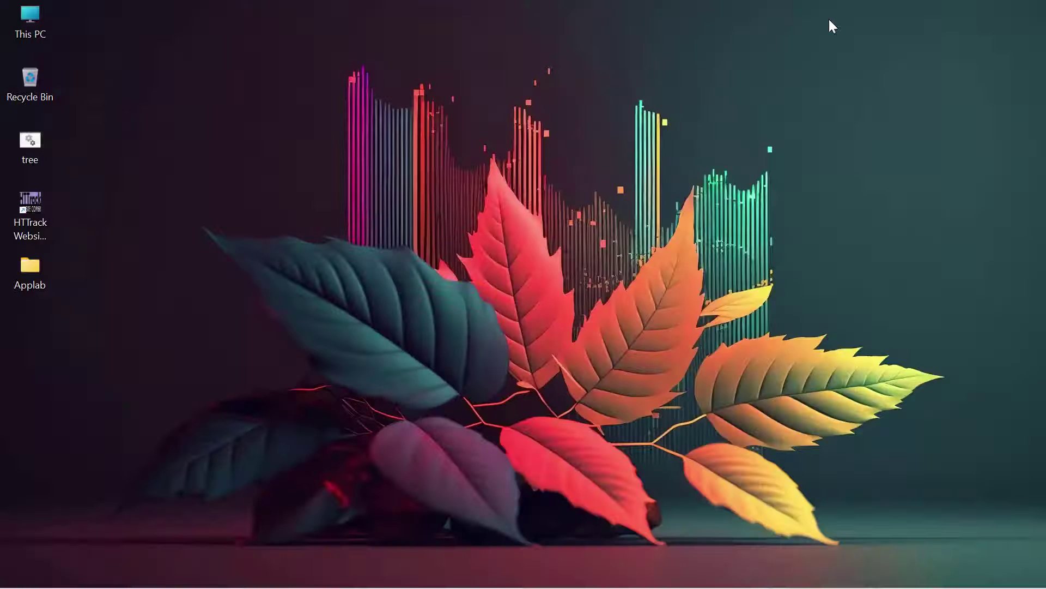
Open the desktop Applab folder and its inner Applab folder, and preview fade.gif in Photos.
double_click(40, 262)
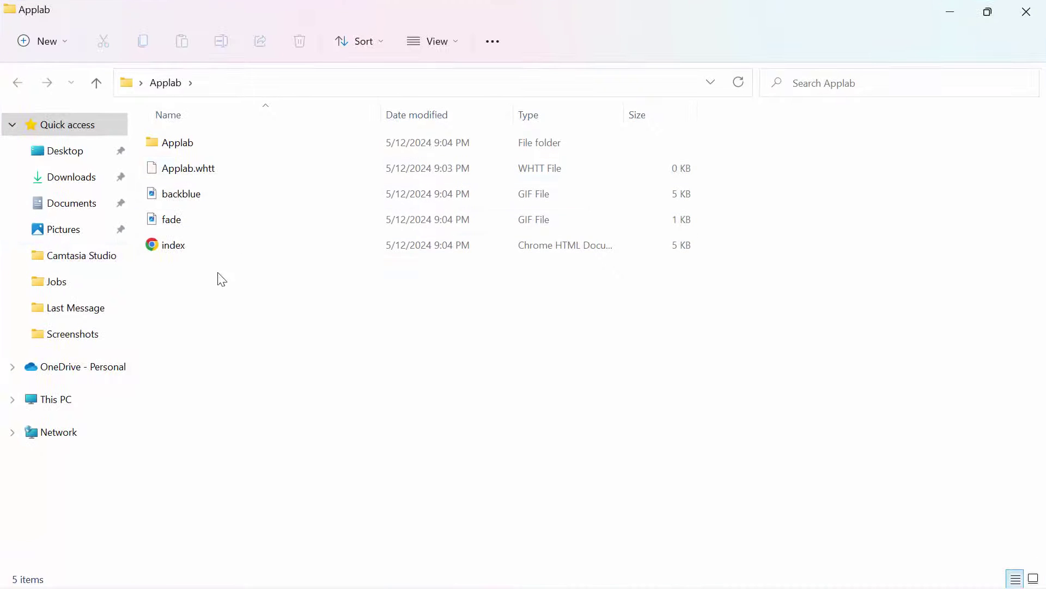
double_click(205, 140)
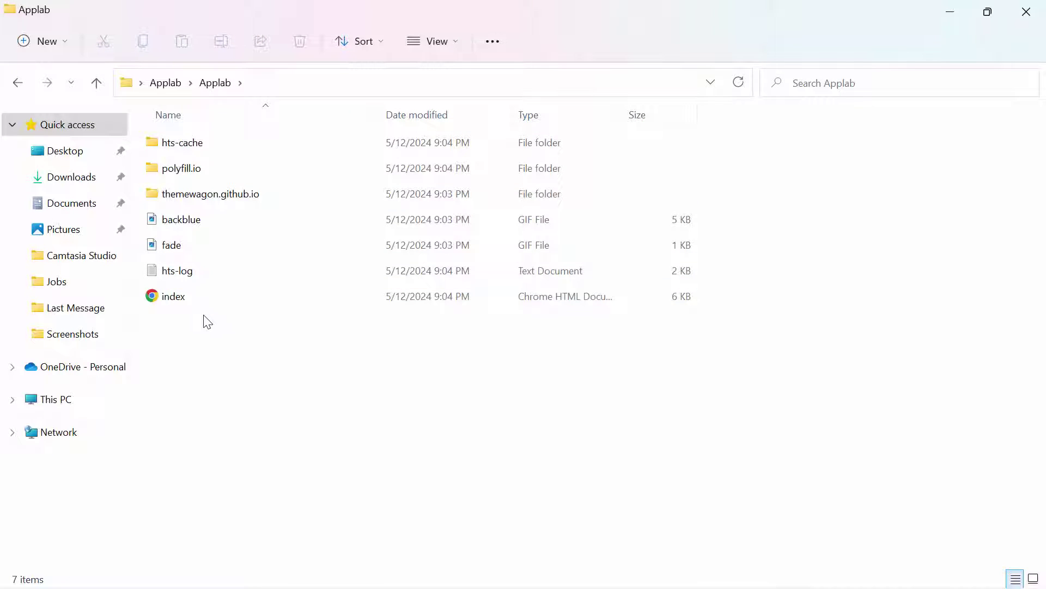
drag(176, 332, 207, 164)
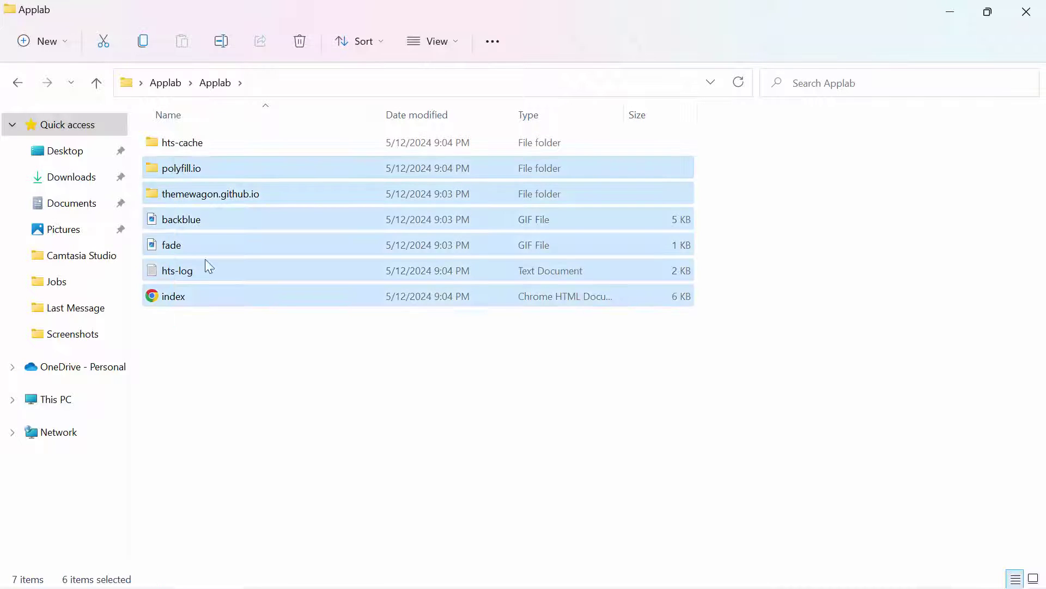
drag(237, 351, 221, 321)
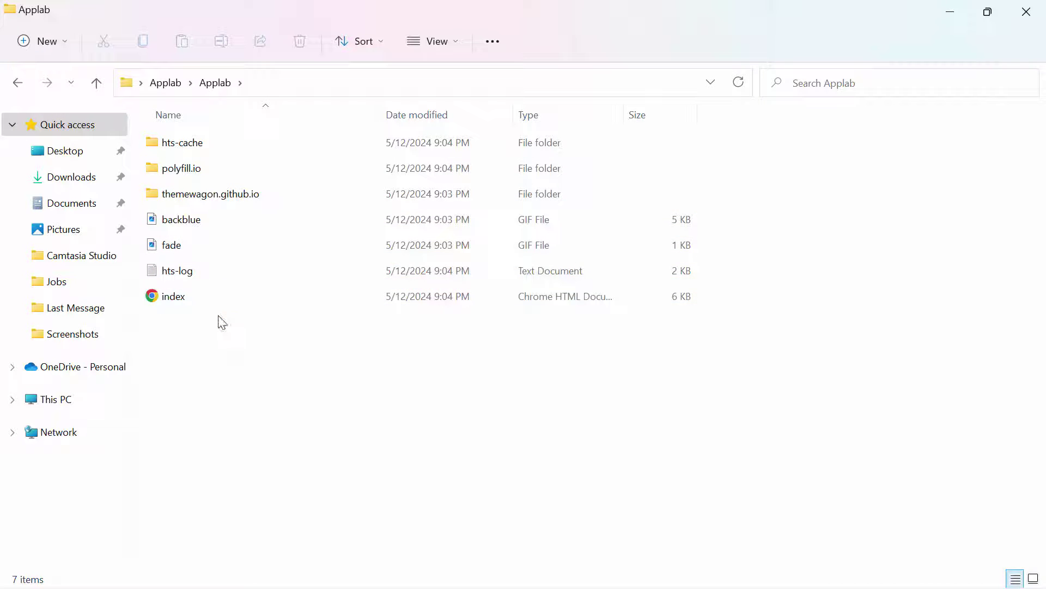
click(218, 252)
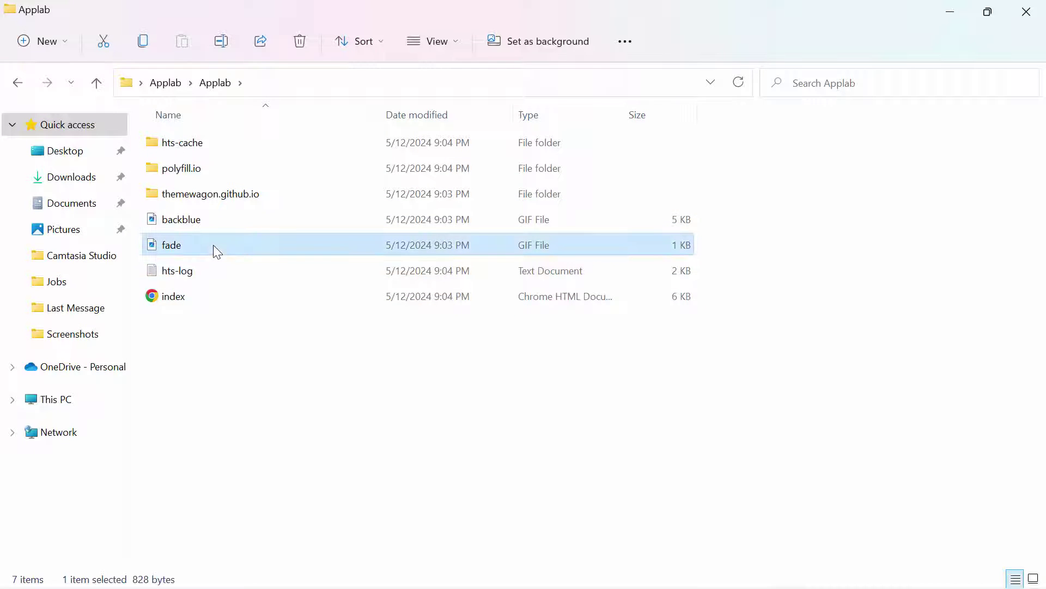
double_click(218, 252)
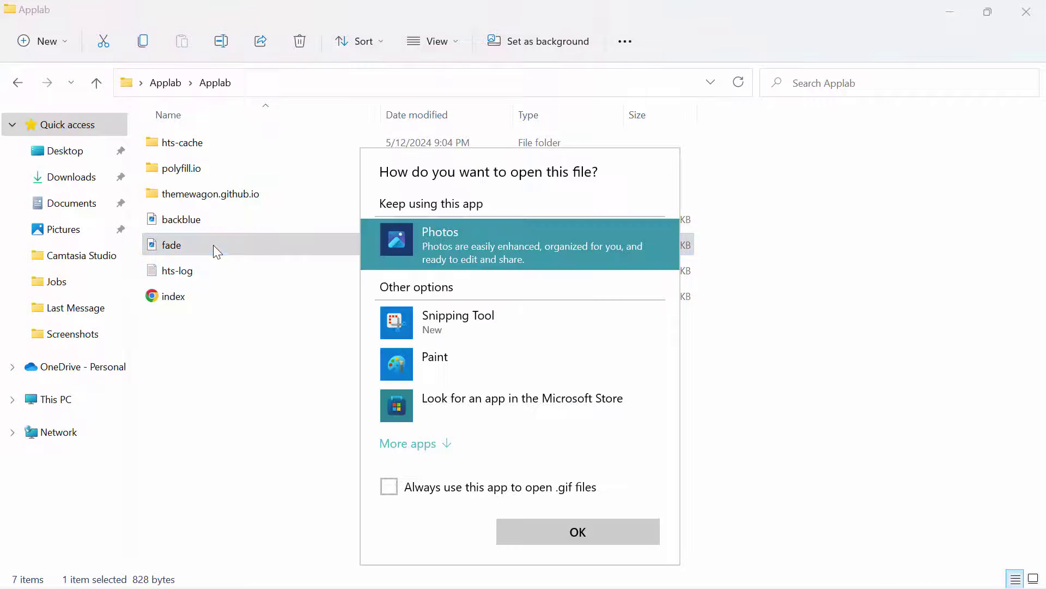
click(577, 523)
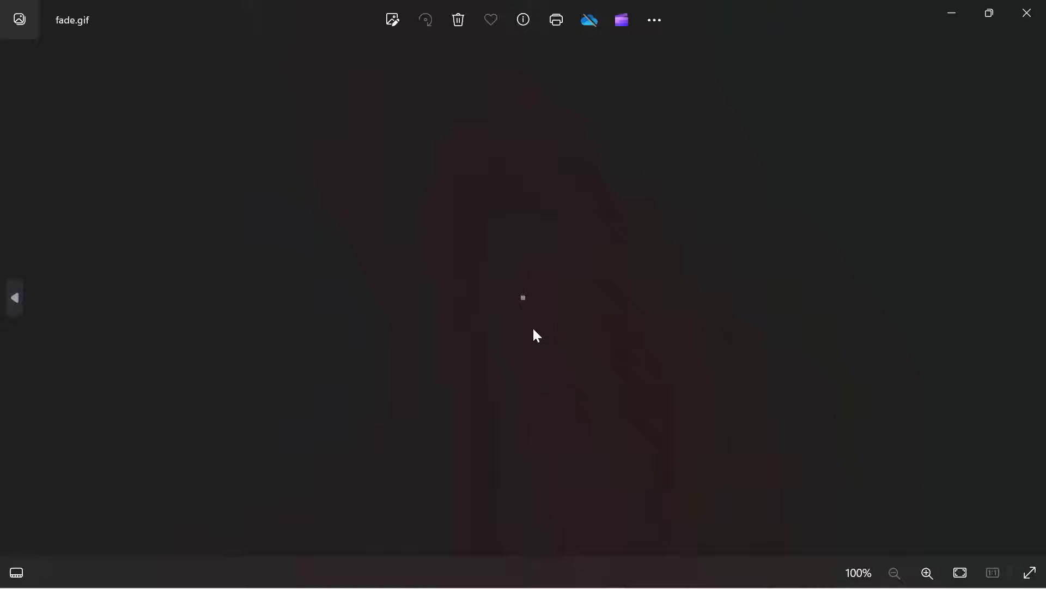
scroll(534, 330, up, 1)
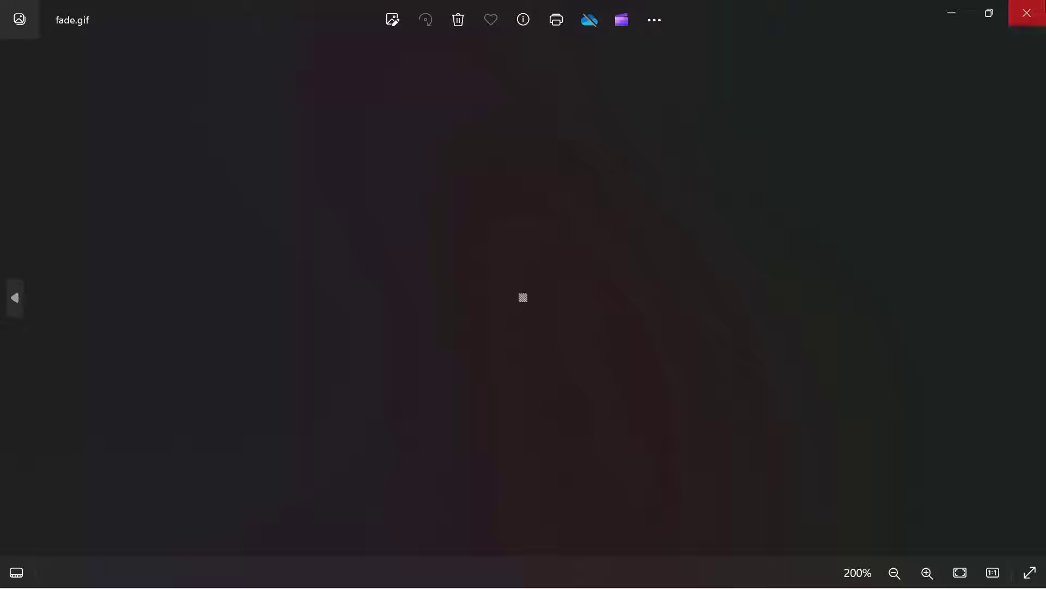
click(1027, 13)
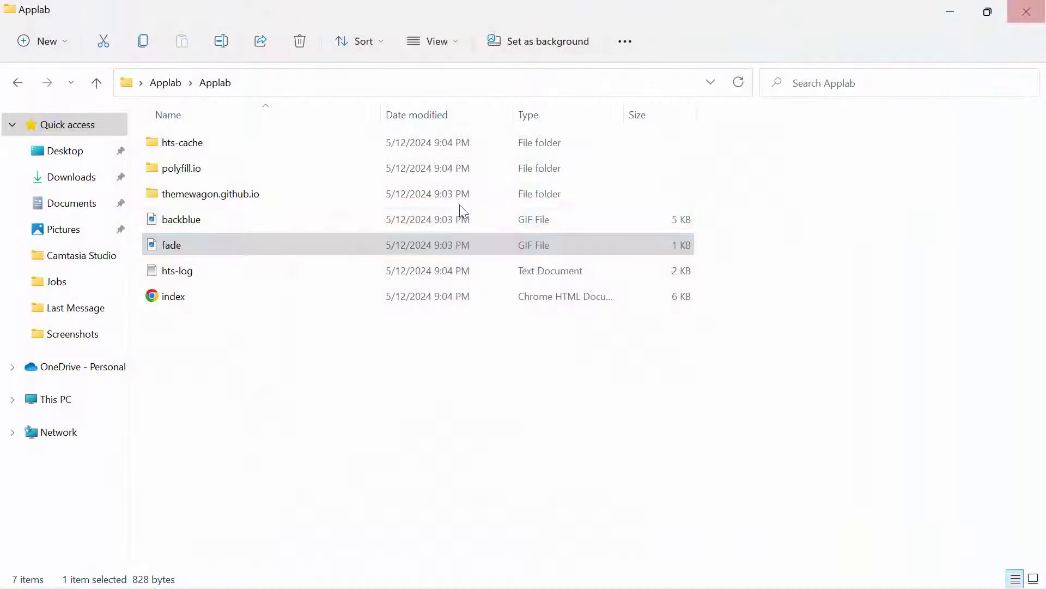
Browse hts-cache and themewagon.github.io › applab_2 › v1.0.0 down to the site's assets folder.
double_click(239, 195)
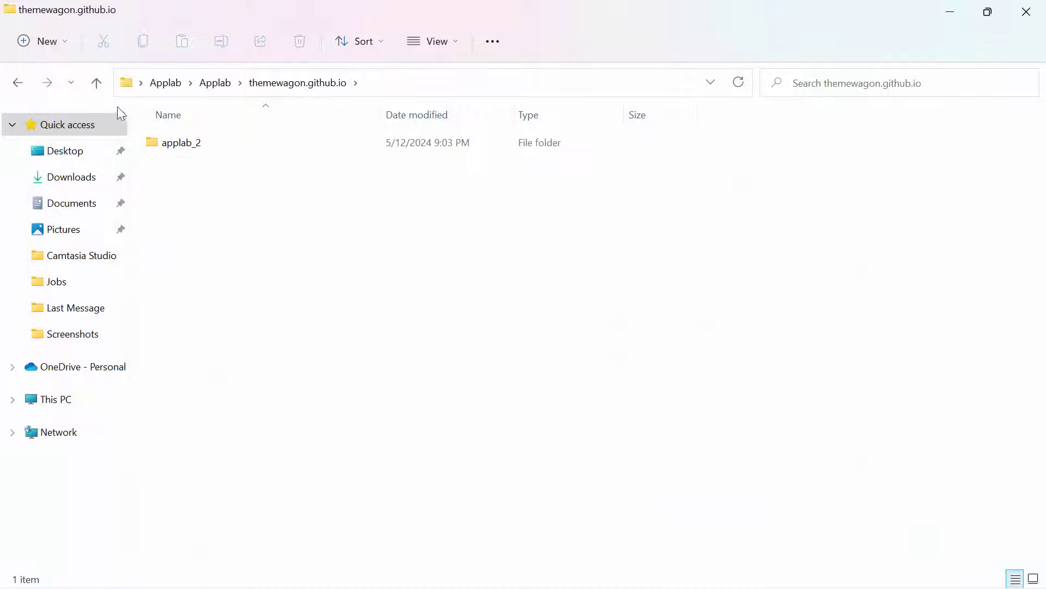
click(96, 83)
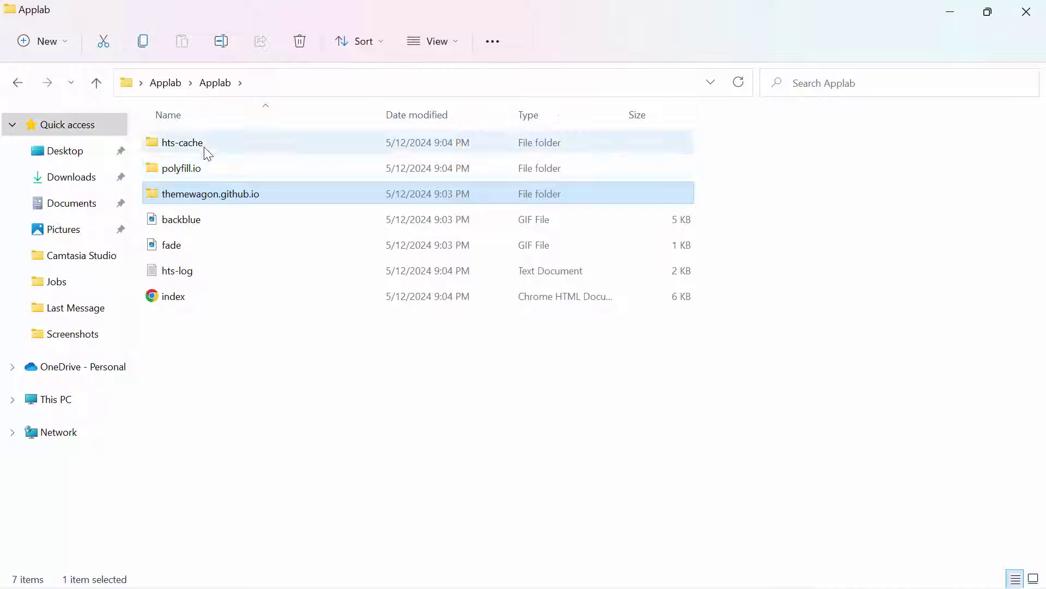
double_click(205, 145)
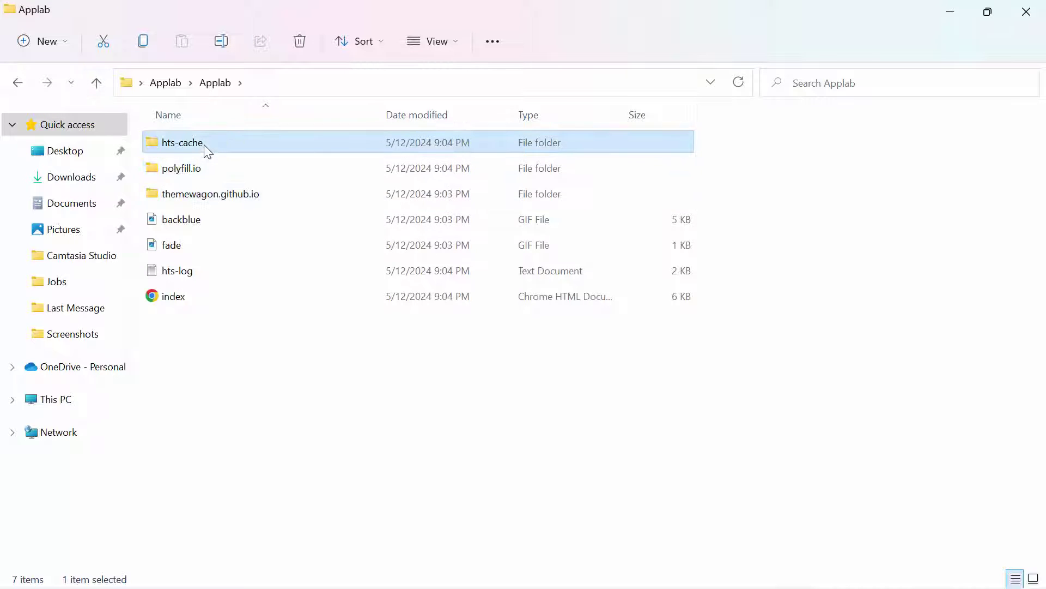
click(96, 84)
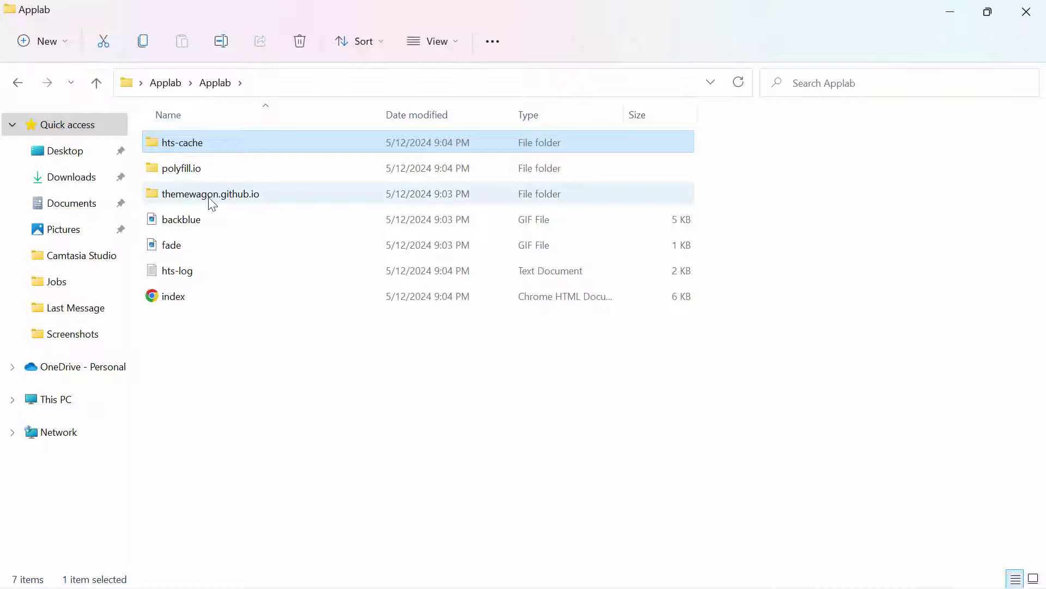
double_click(240, 196)
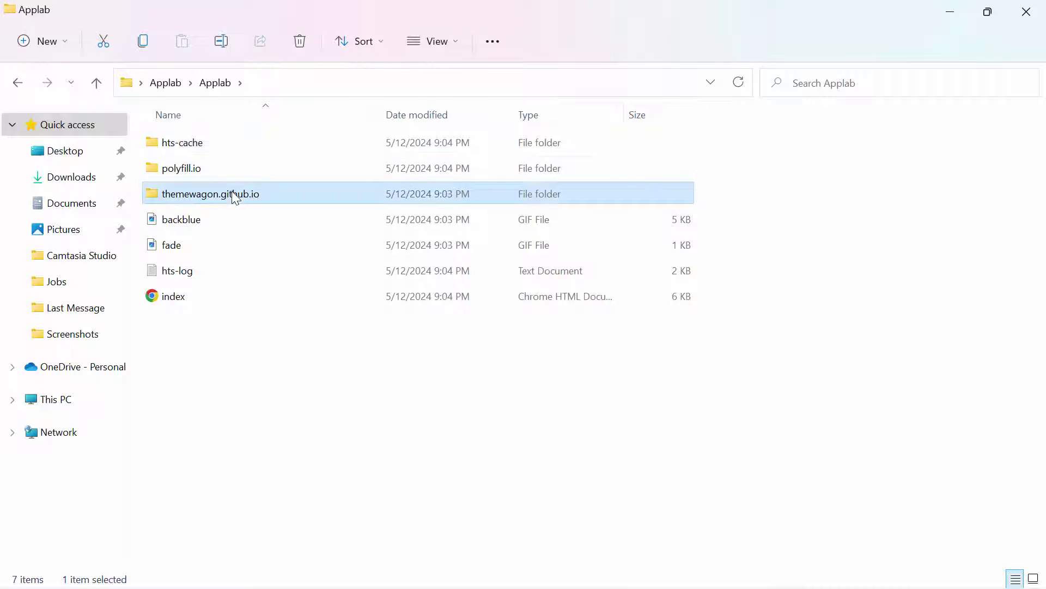
double_click(192, 148)
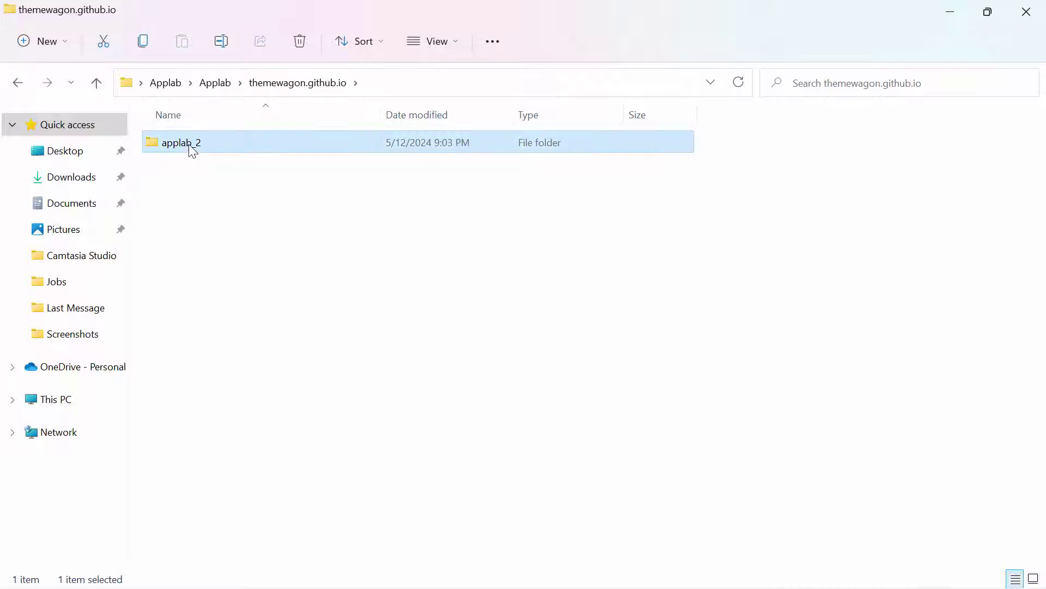
double_click(191, 149)
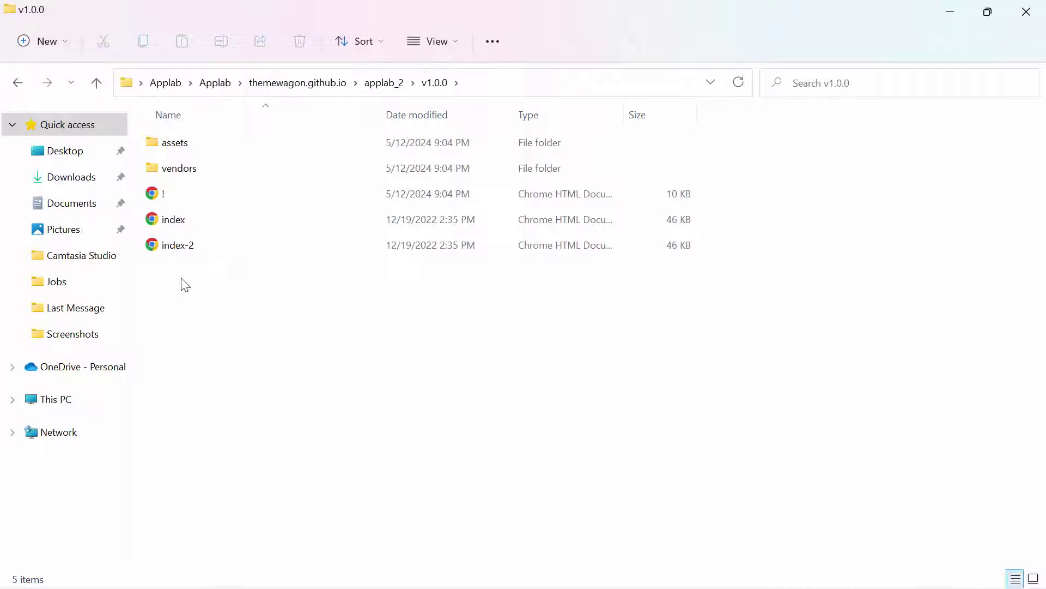
click(99, 93)
double_click(175, 143)
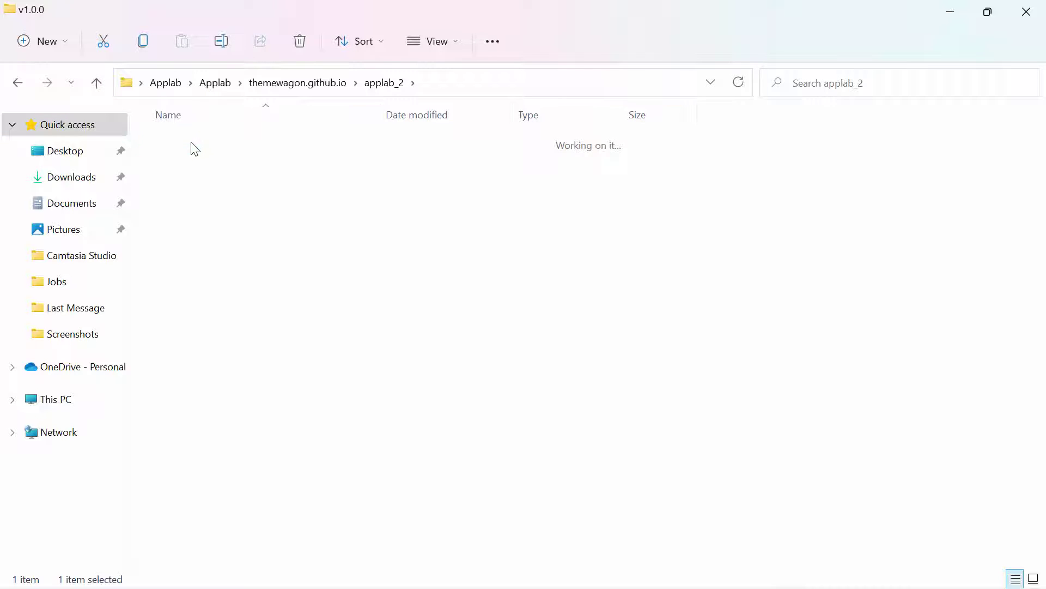
double_click(195, 150)
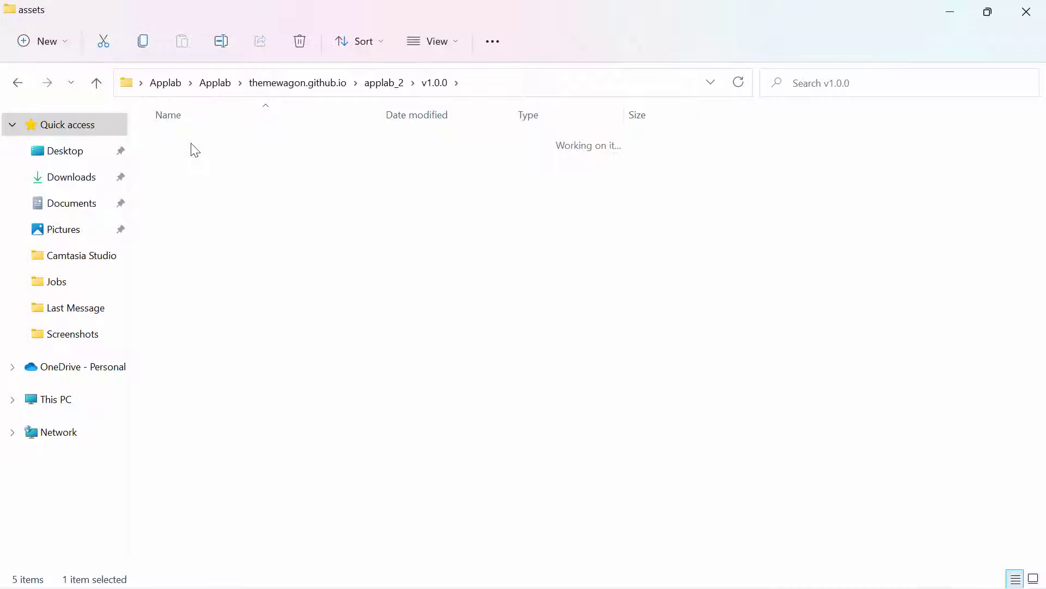
Copy the five v1.0.0 items and create a new Desktop folder named applab2.
click(97, 84)
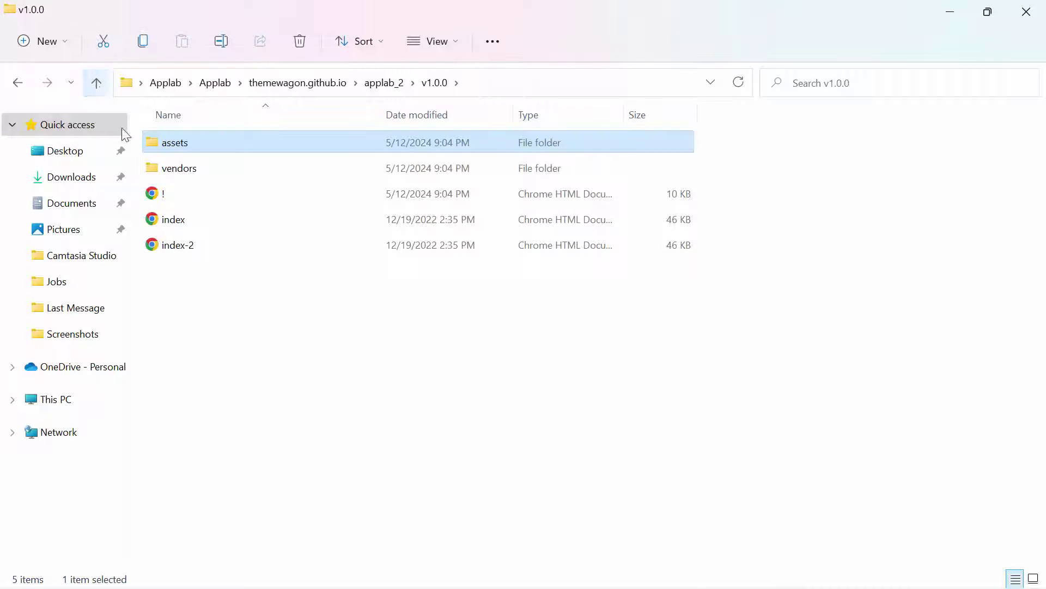
drag(187, 304, 179, 113)
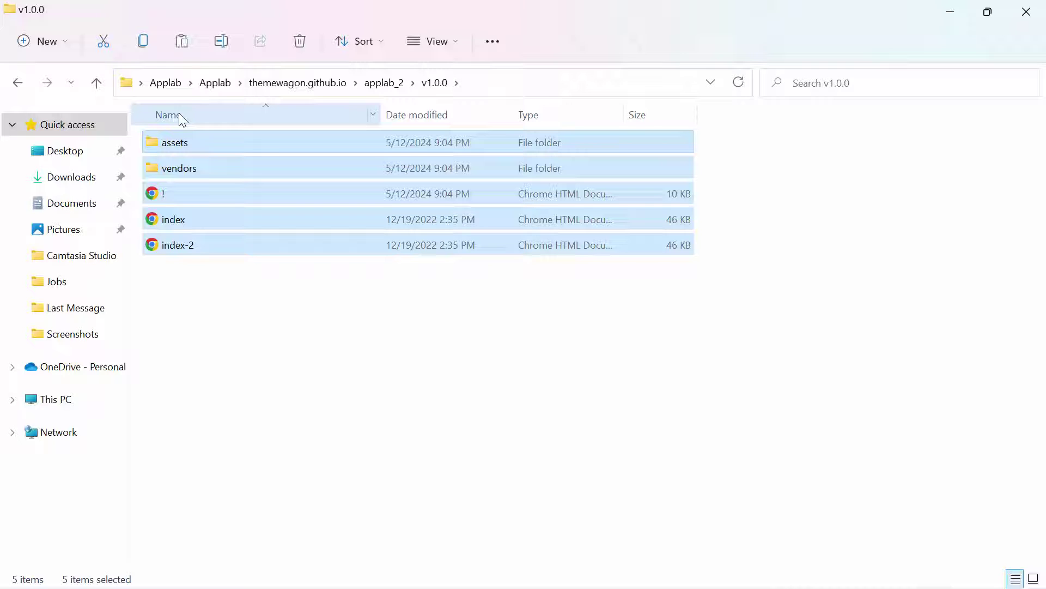
click(85, 157)
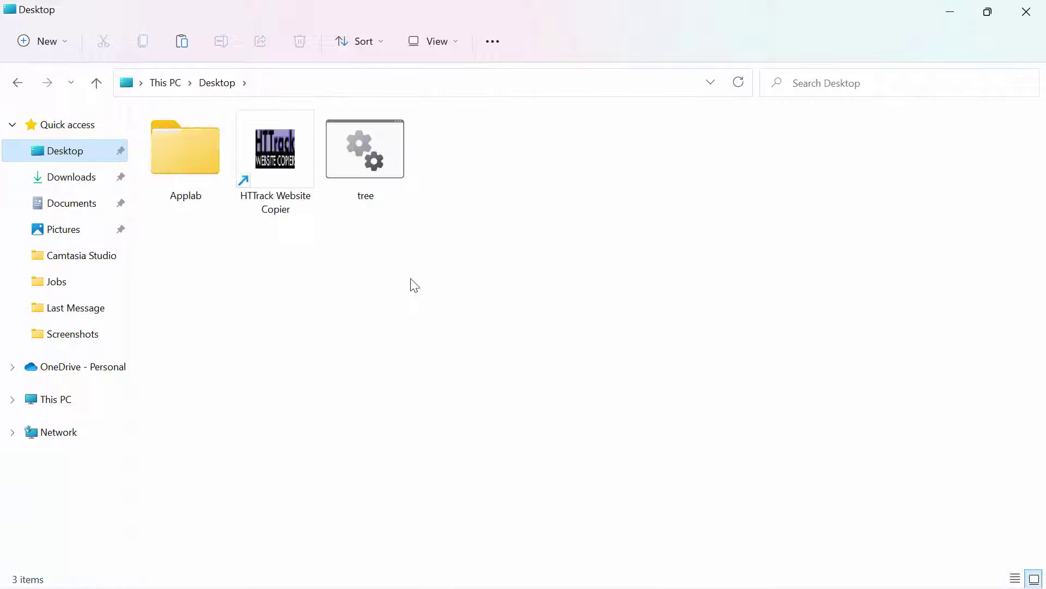
right_click(412, 285)
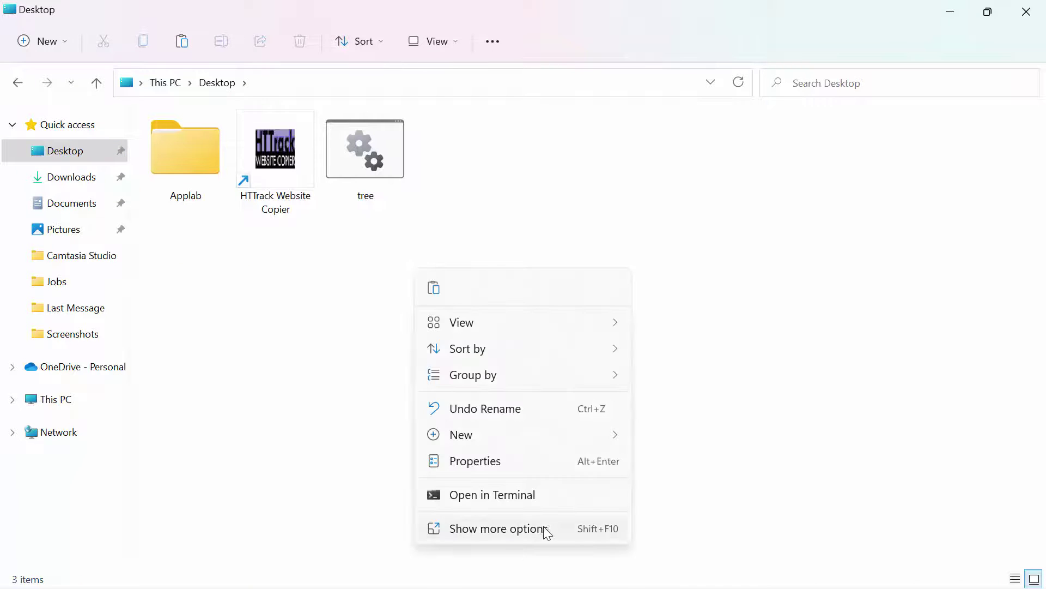
click(544, 532)
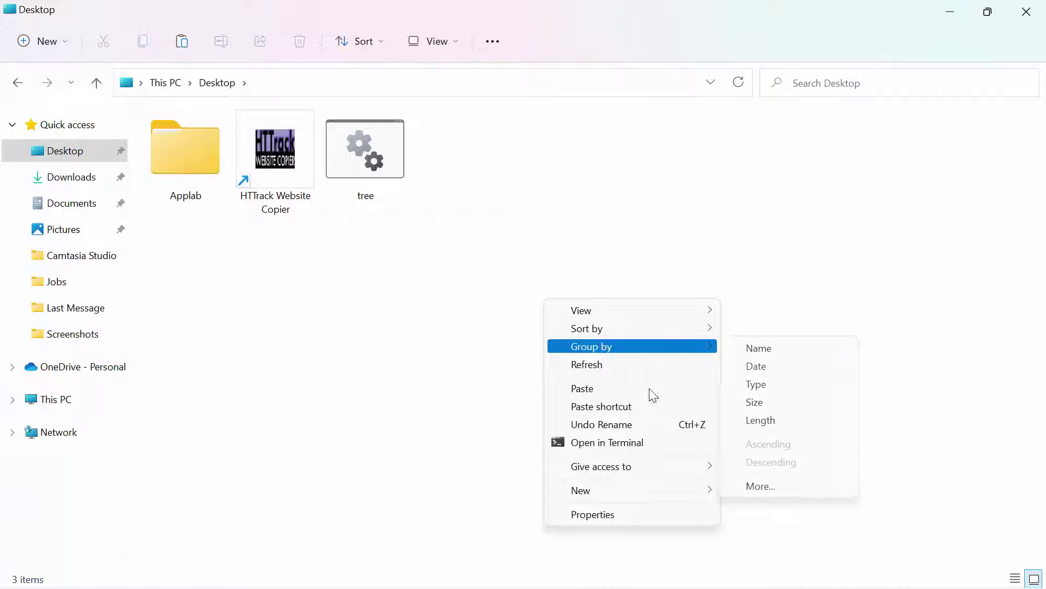
mouse_move(708, 489)
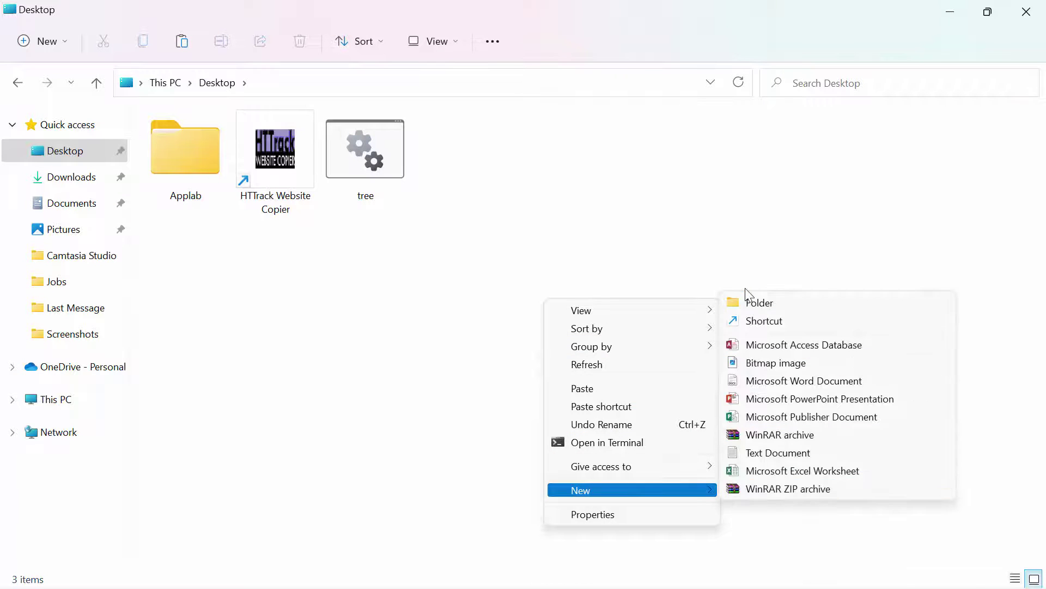
click(748, 303)
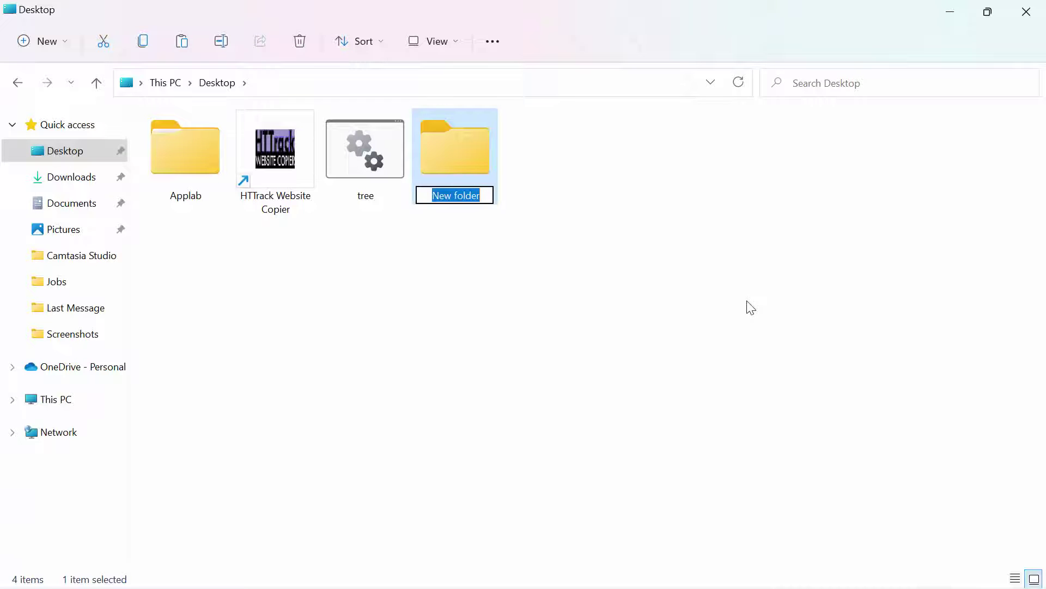
text(applab)
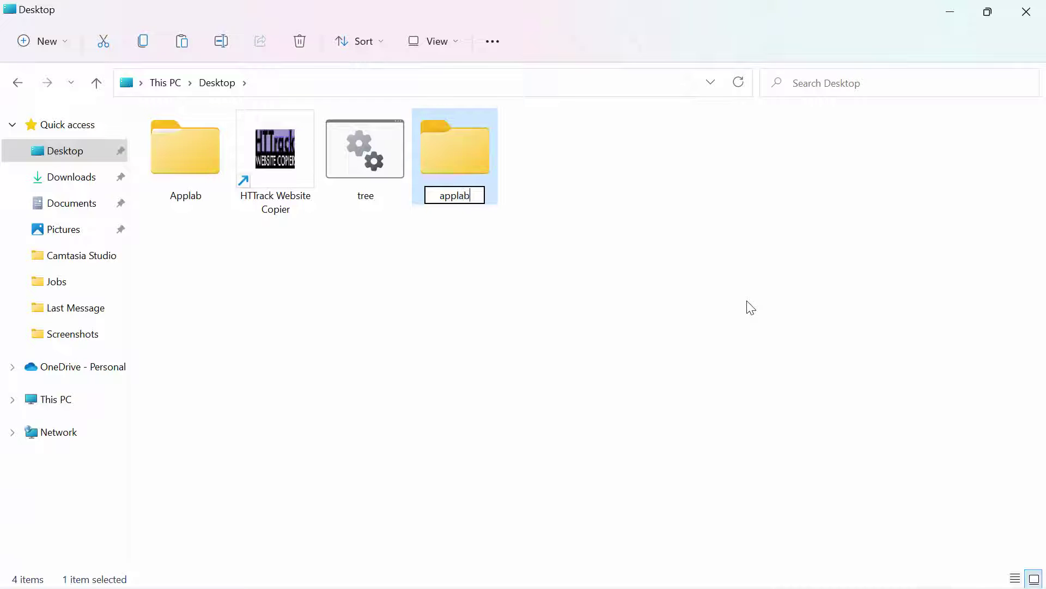
text(2)
key(Return)
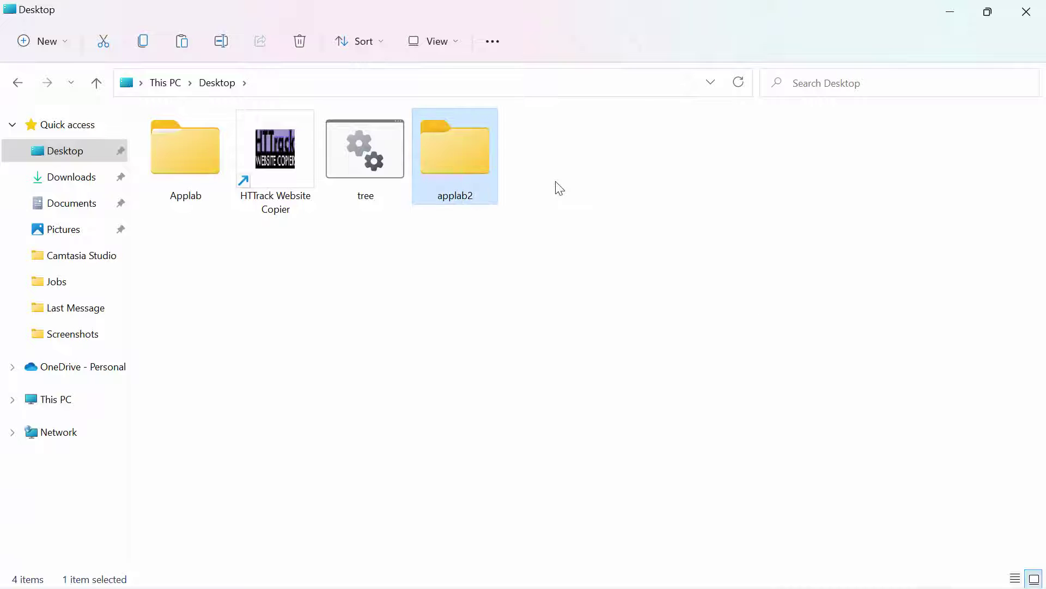
Paste the copied site files into the applab2 folder.
double_click(474, 172)
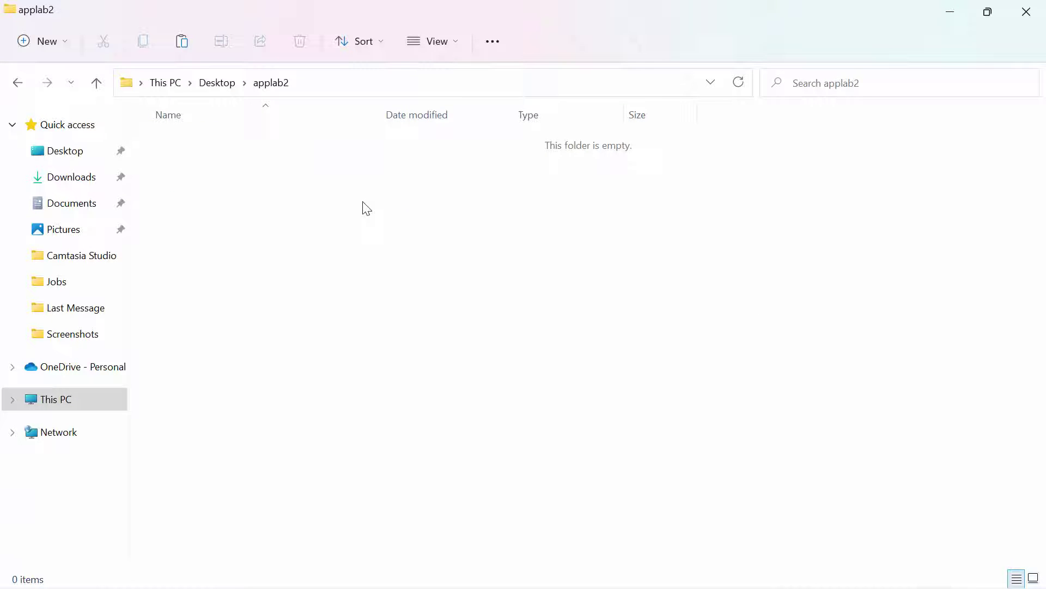
key(ctrl+v)
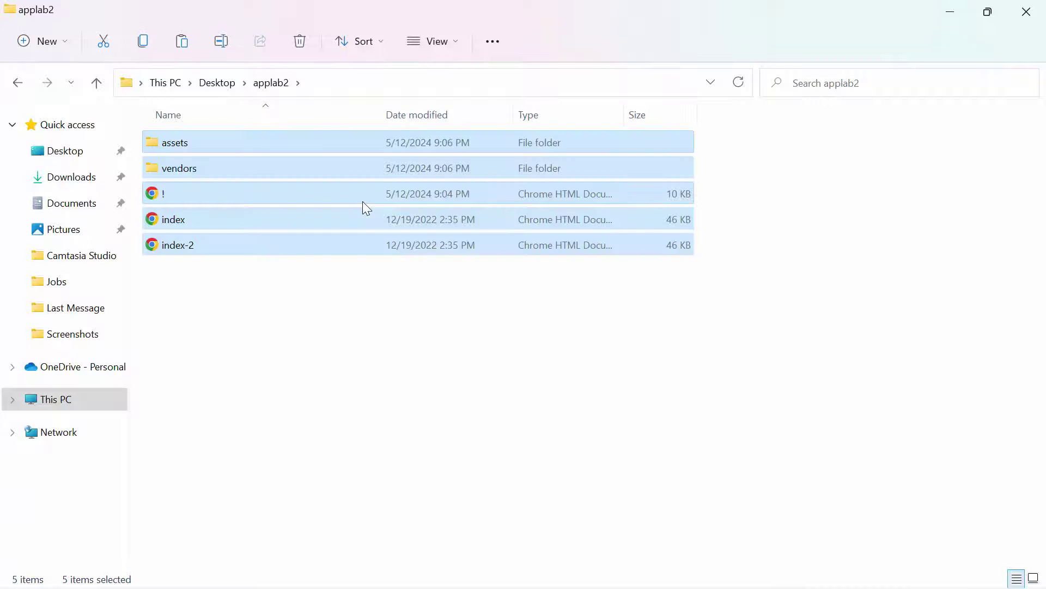
drag(271, 286, 198, 245)
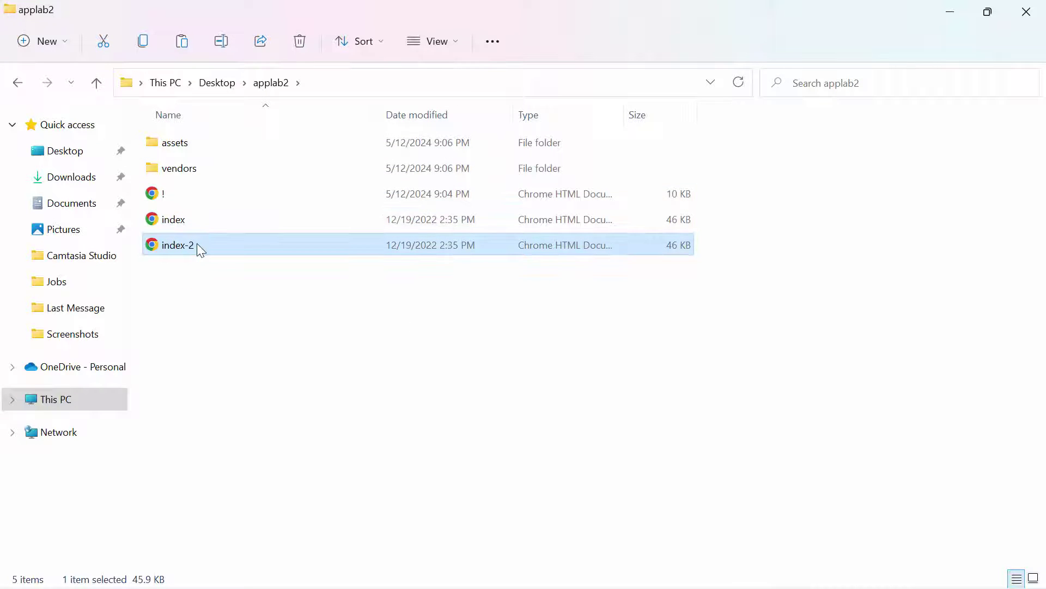
click(224, 301)
Check the assets › css and vendors subfolders, then open index.html in Chrome.
double_click(202, 141)
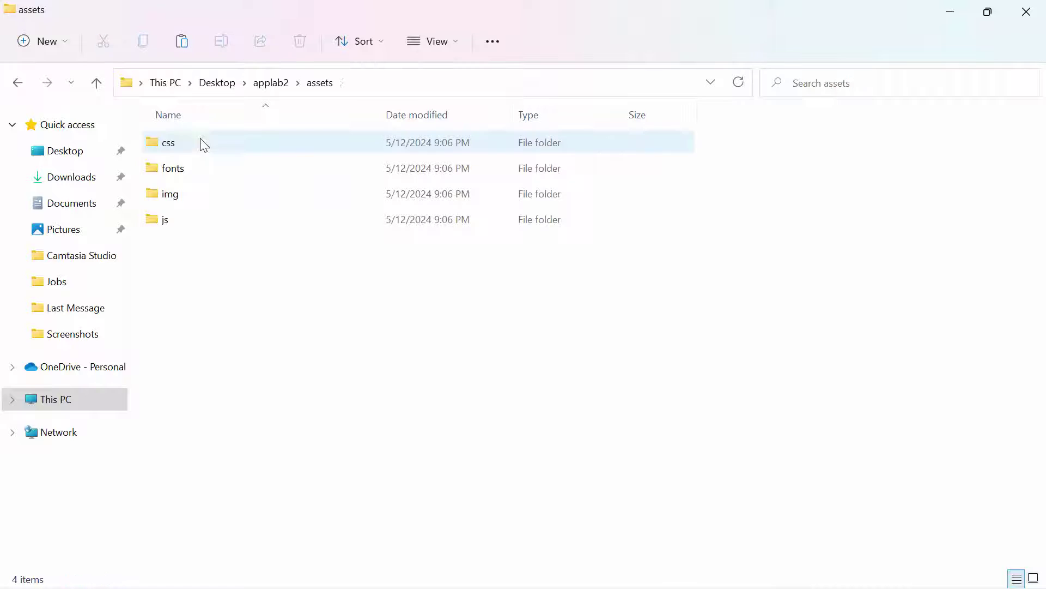
double_click(190, 153)
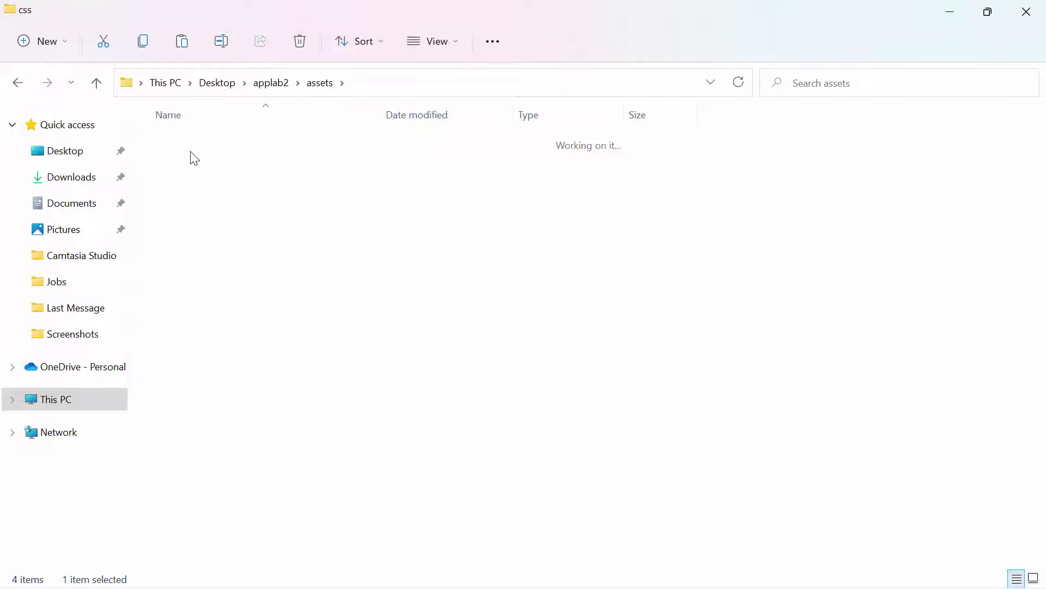
click(102, 83)
click(102, 83)
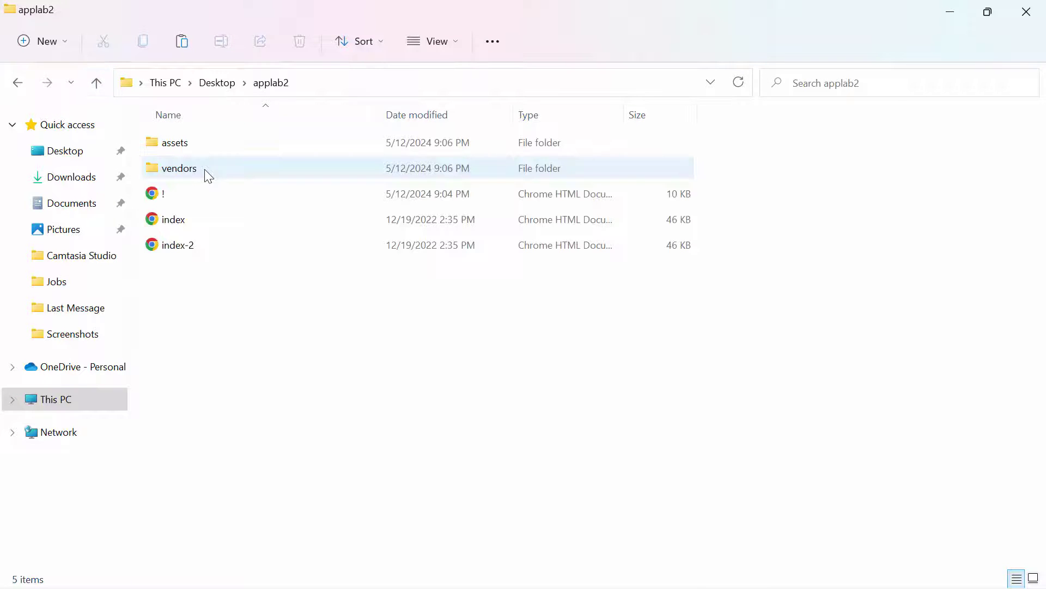
click(208, 175)
double_click(209, 174)
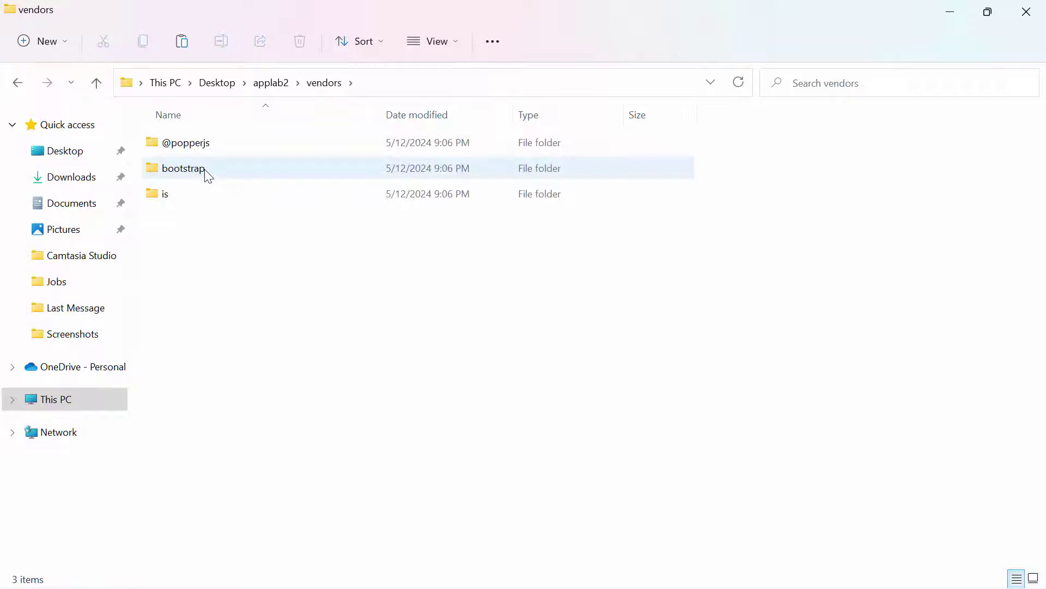
click(97, 82)
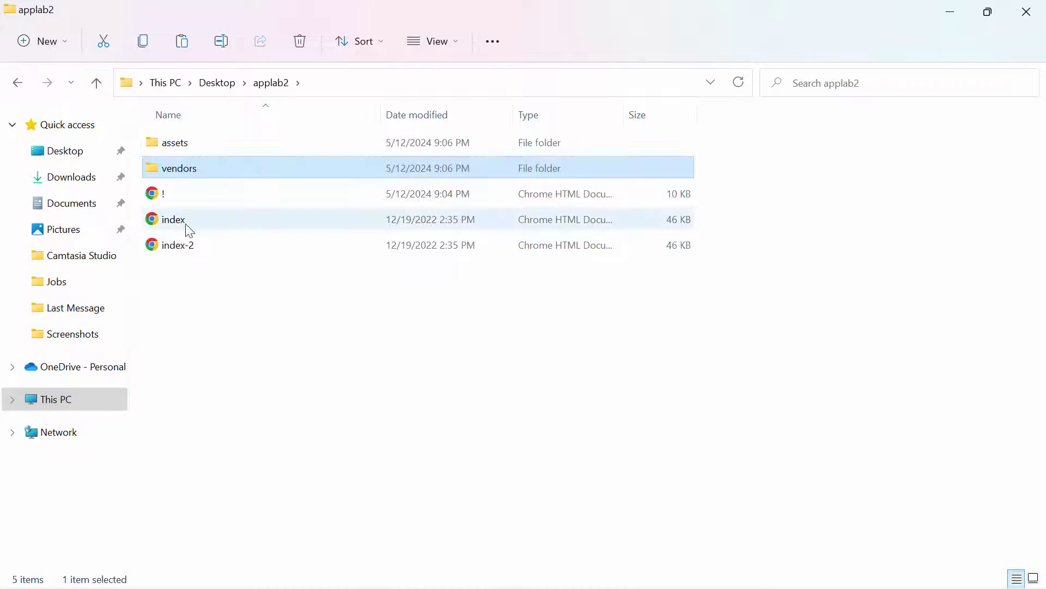
double_click(213, 226)
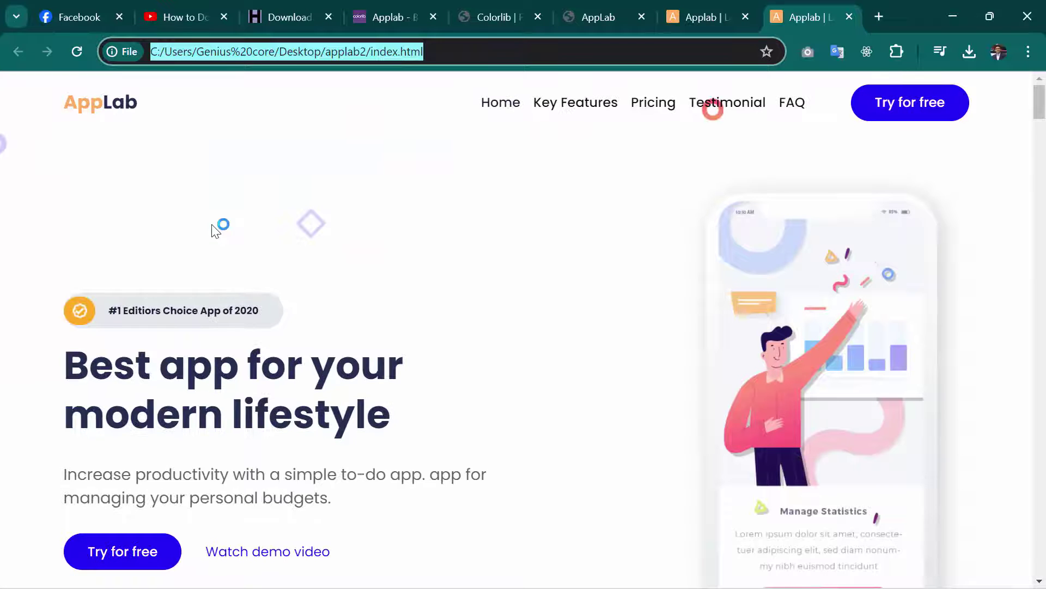
Inspect the local index.html address and scroll the offline page, comparing it with the live tab.
click(411, 51)
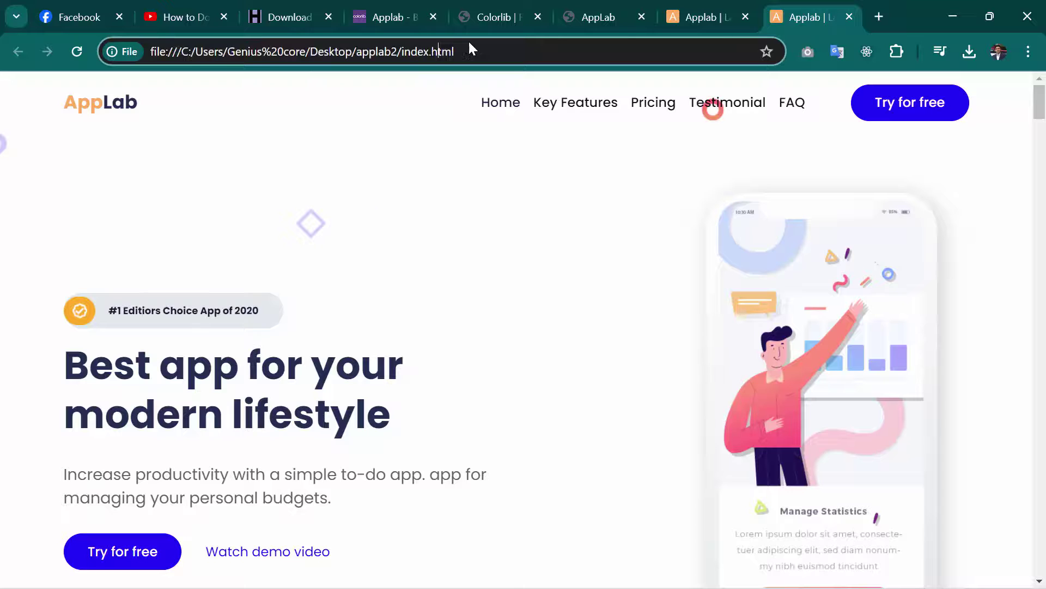
scroll(458, 261, down, 14)
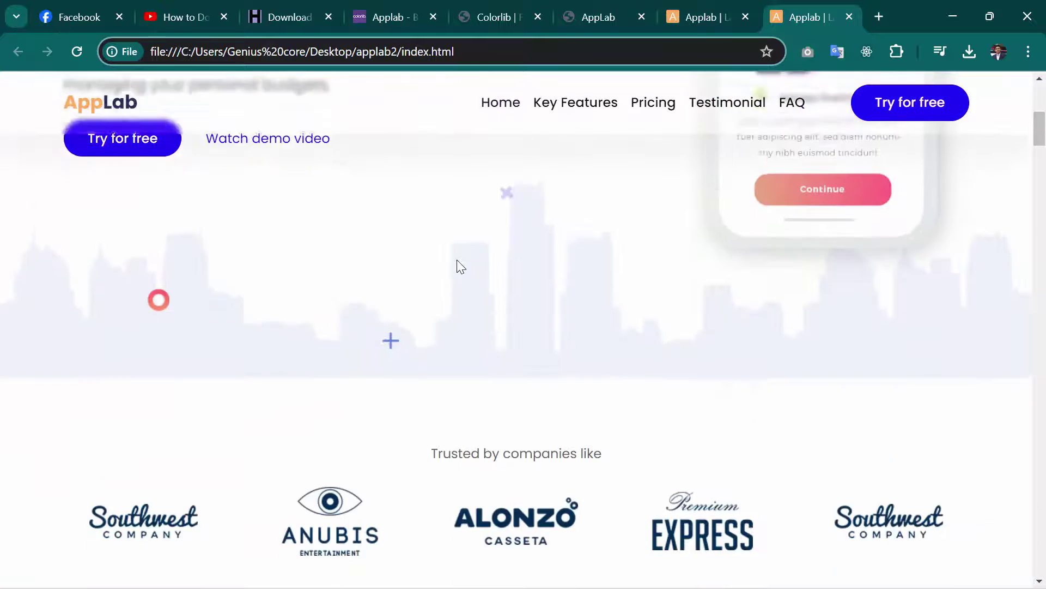
scroll(457, 266, down, 10)
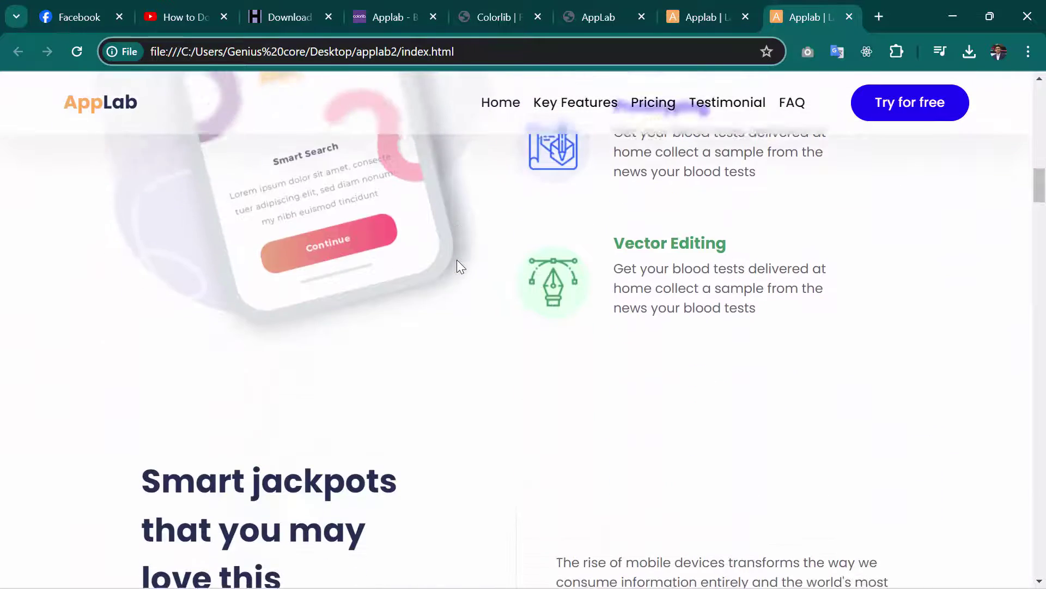
scroll(460, 266, down, 1)
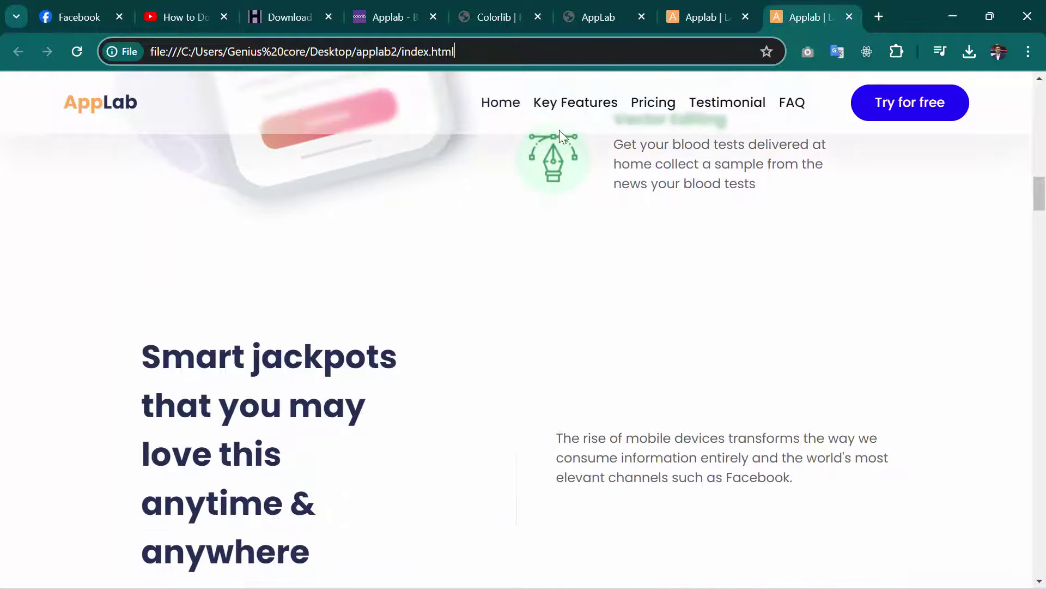
click(698, 3)
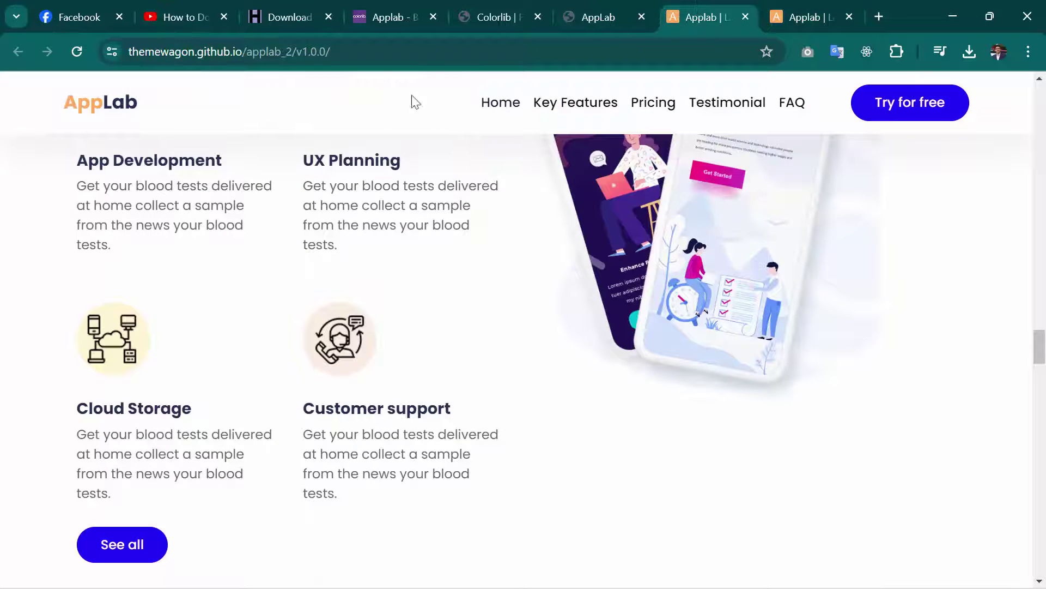
click(806, 14)
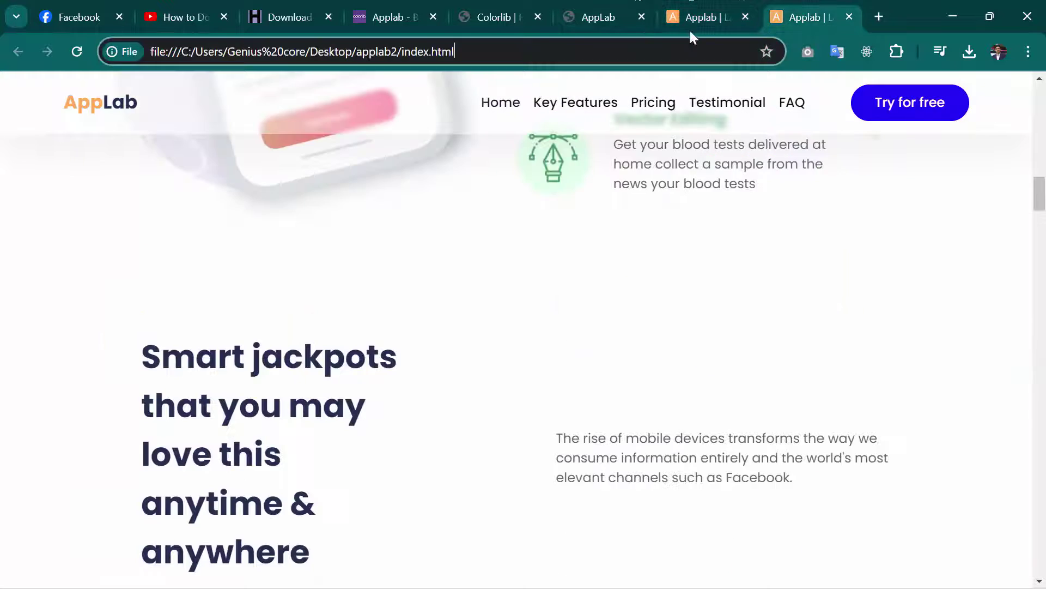
scroll(476, 231, down, 7)
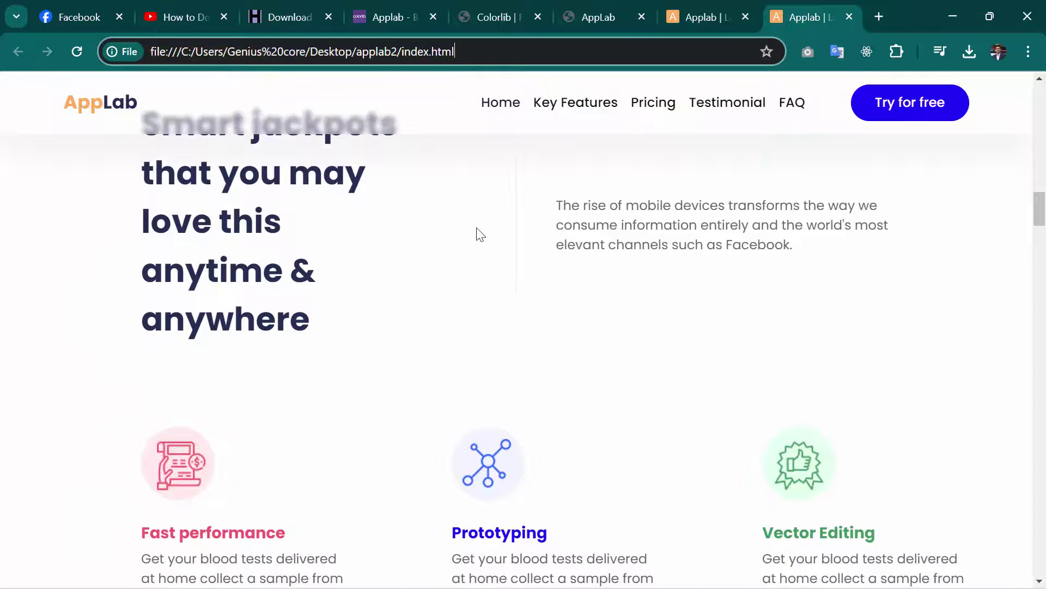
scroll(479, 233, up, 15)
scroll(479, 234, up, 5)
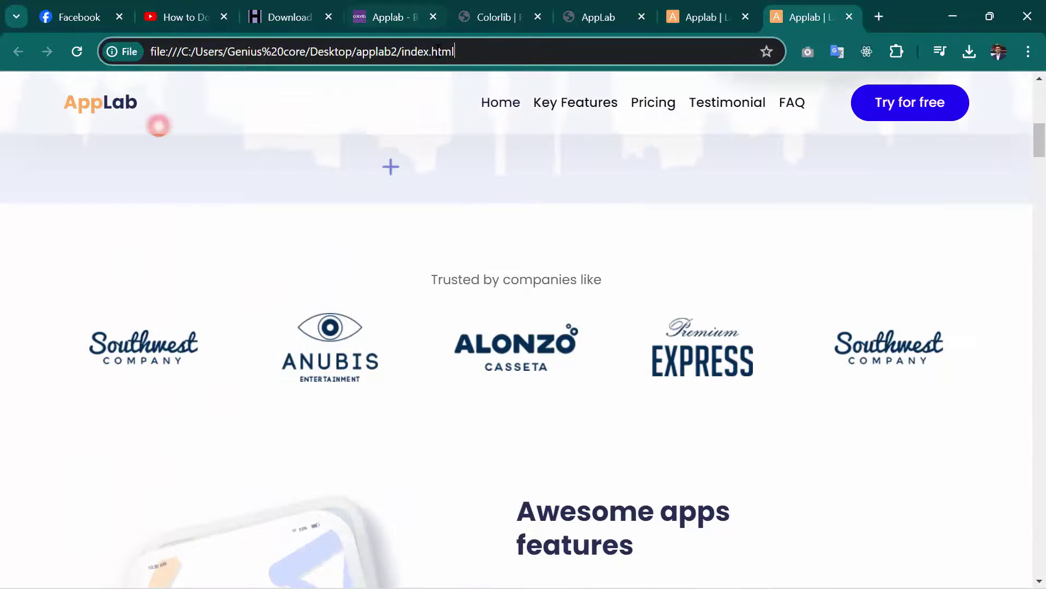
double_click(443, 51)
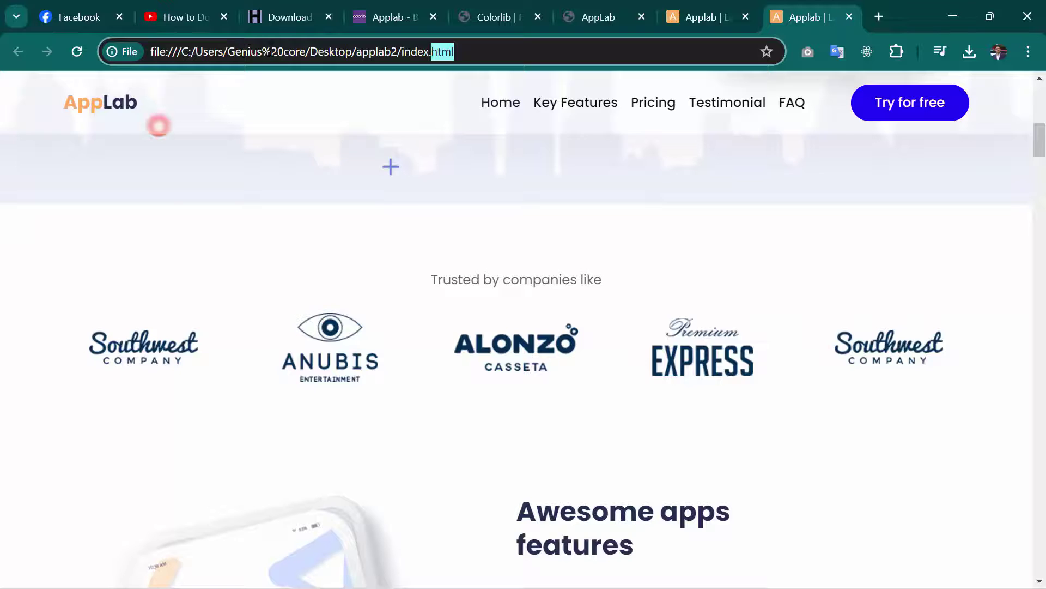
click(330, 52)
double_click(420, 51)
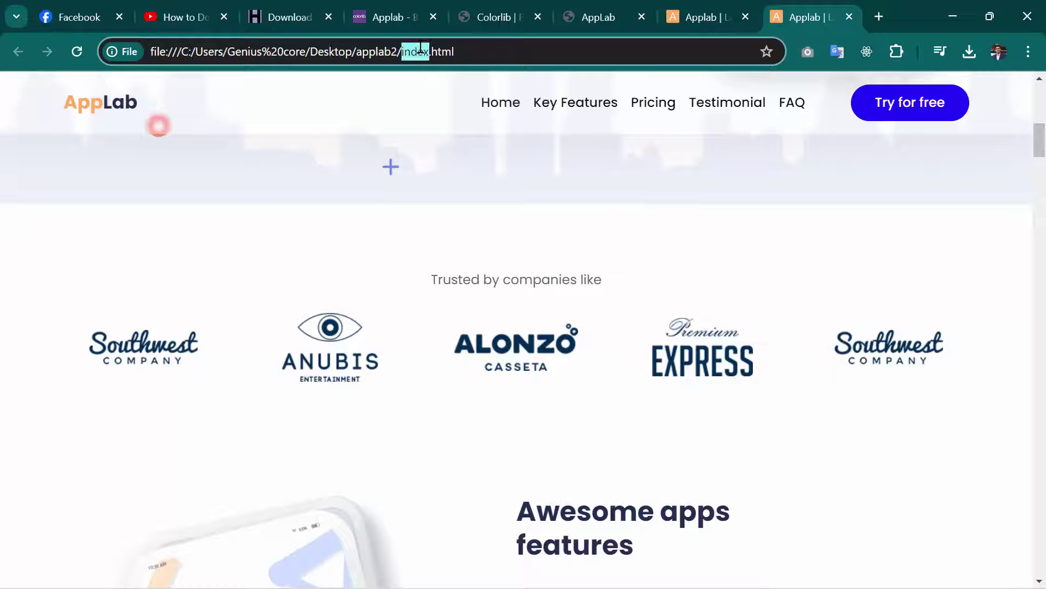
scroll(424, 119, down, 6)
scroll(425, 117, up, 10)
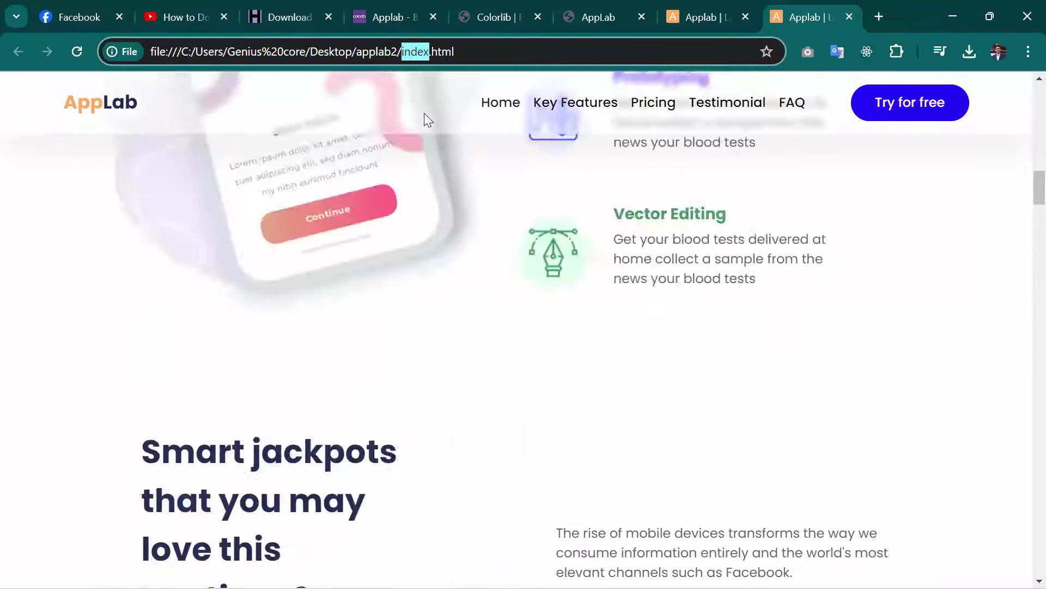
Try Home, Key Features and Pricing offline, then Key Features, Pricing and Testimonial live.
click(509, 103)
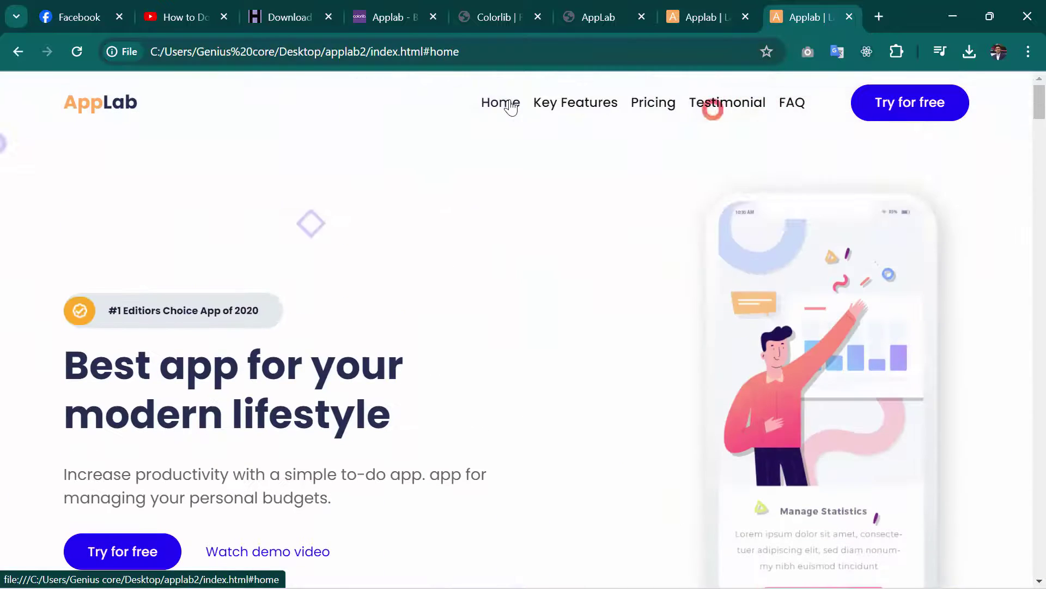
click(558, 103)
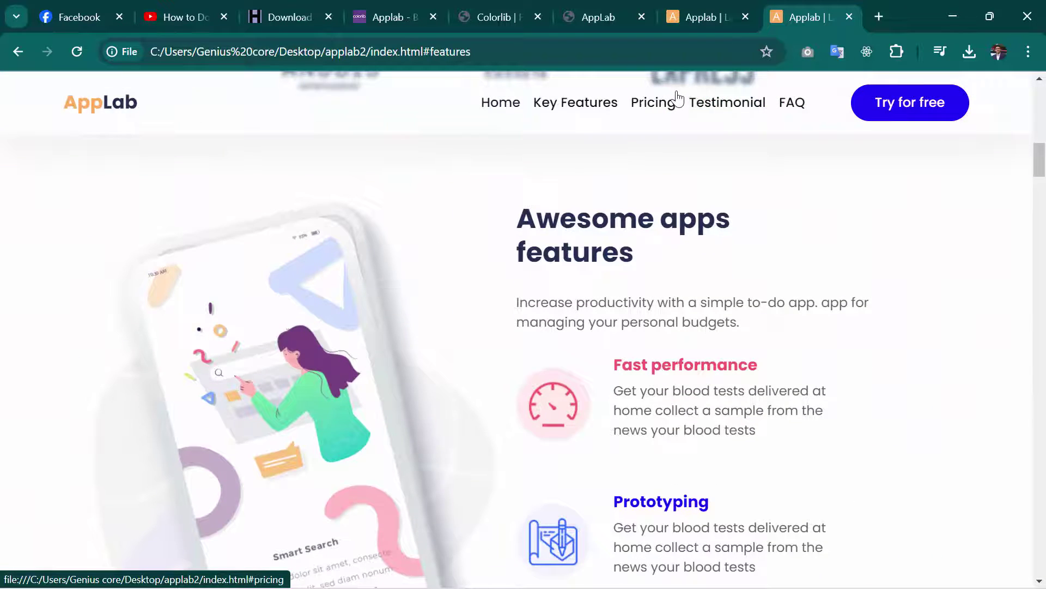
click(673, 101)
click(695, 6)
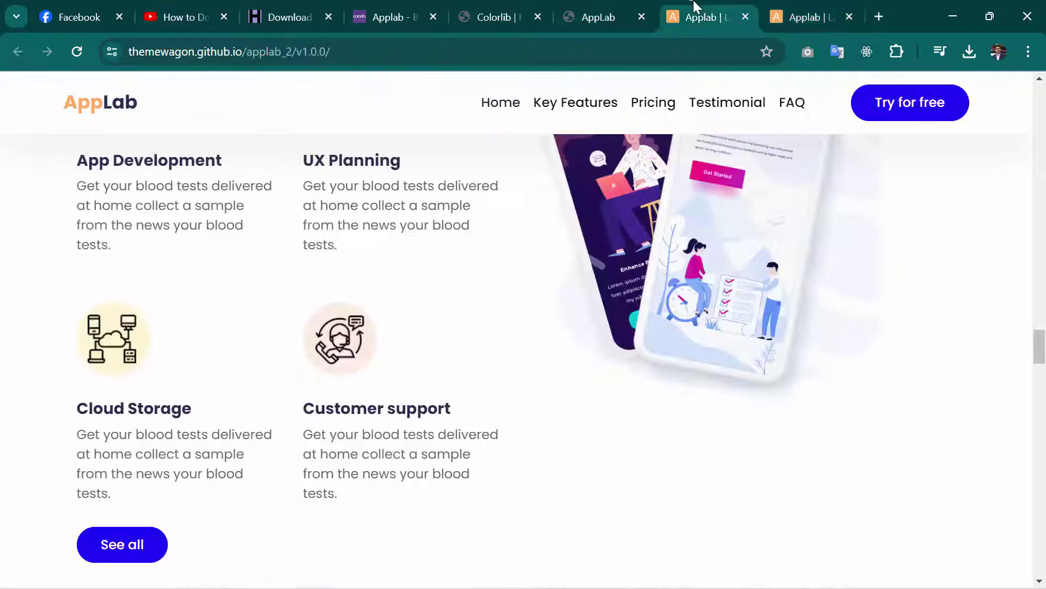
click(581, 105)
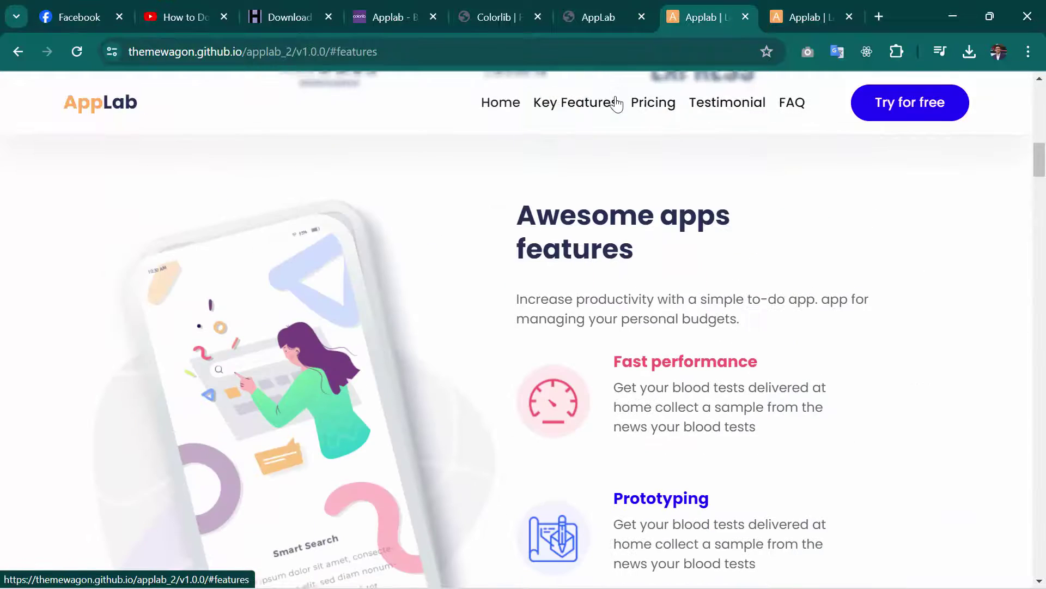
click(656, 103)
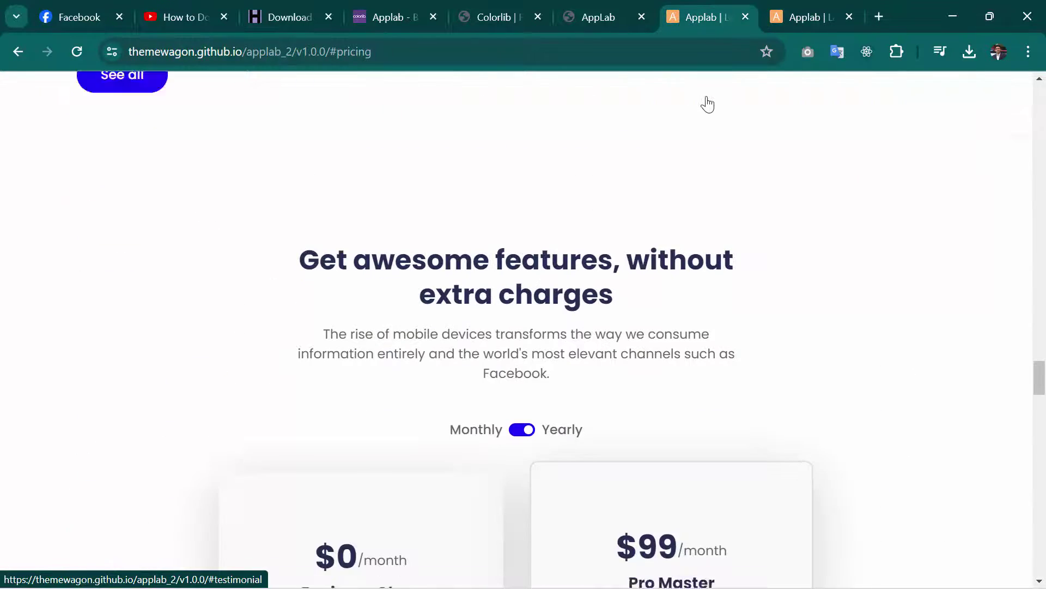
click(706, 103)
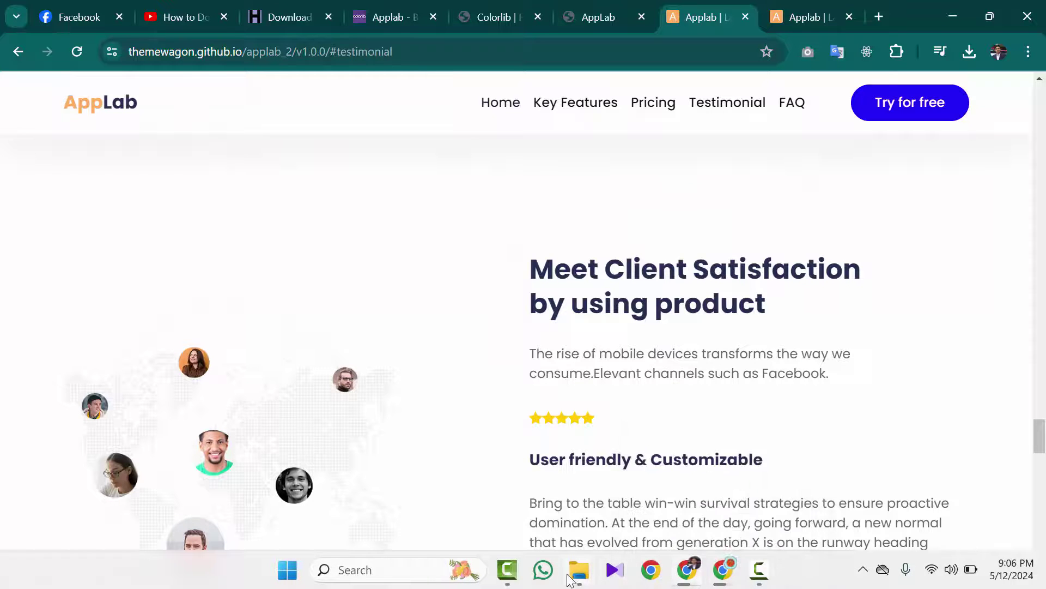
Open the ! file from applab2 and close the resulting 404 page.
mouse_move(574, 577)
click(653, 500)
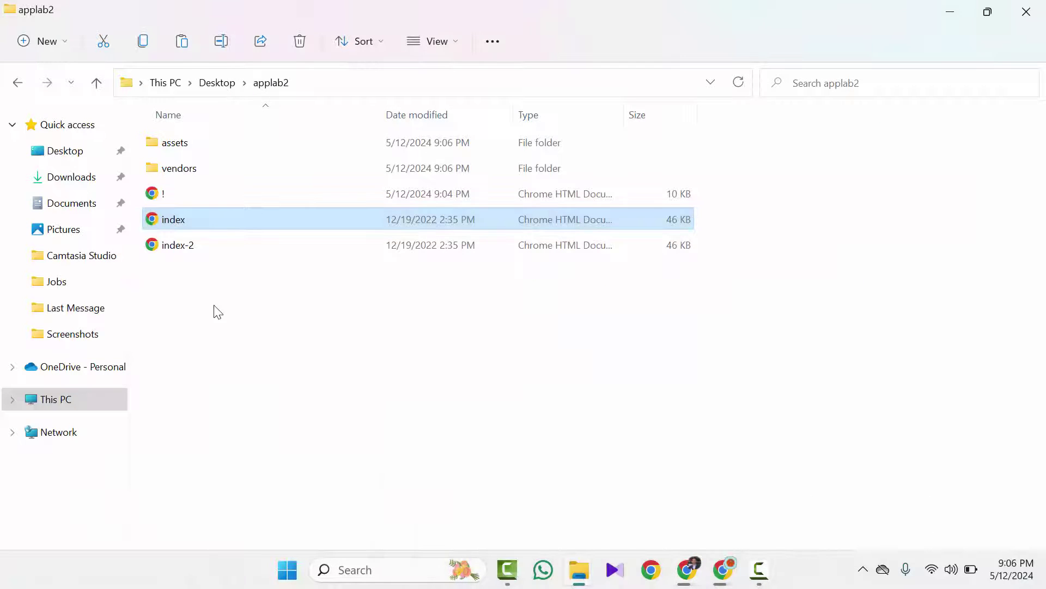
double_click(179, 198)
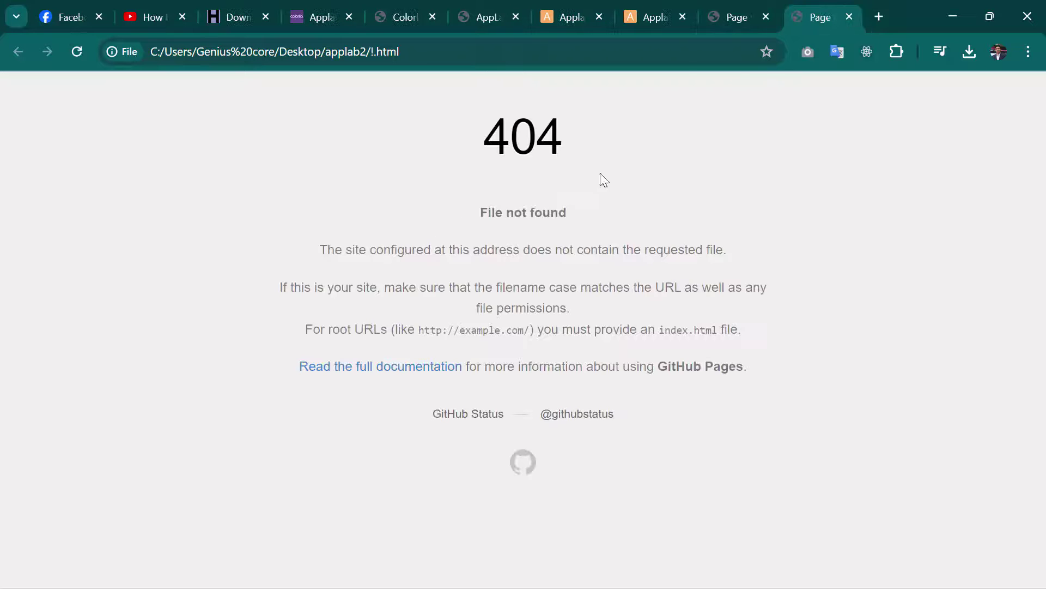
click(848, 17)
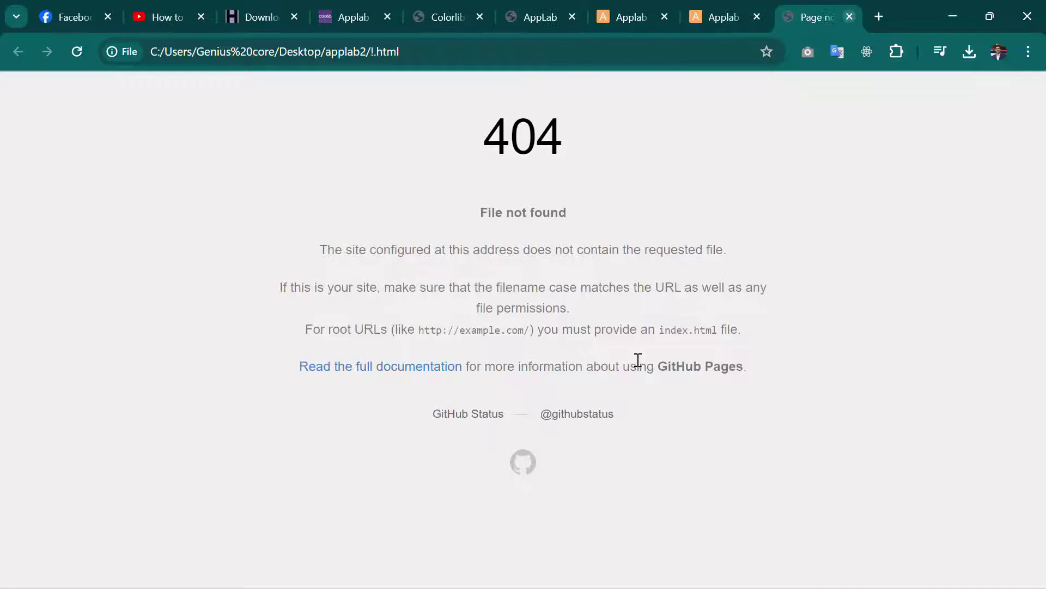
Open index-2.html from applab2 and scroll down to the pricing cards.
mouse_move(622, 582)
mouse_move(579, 570)
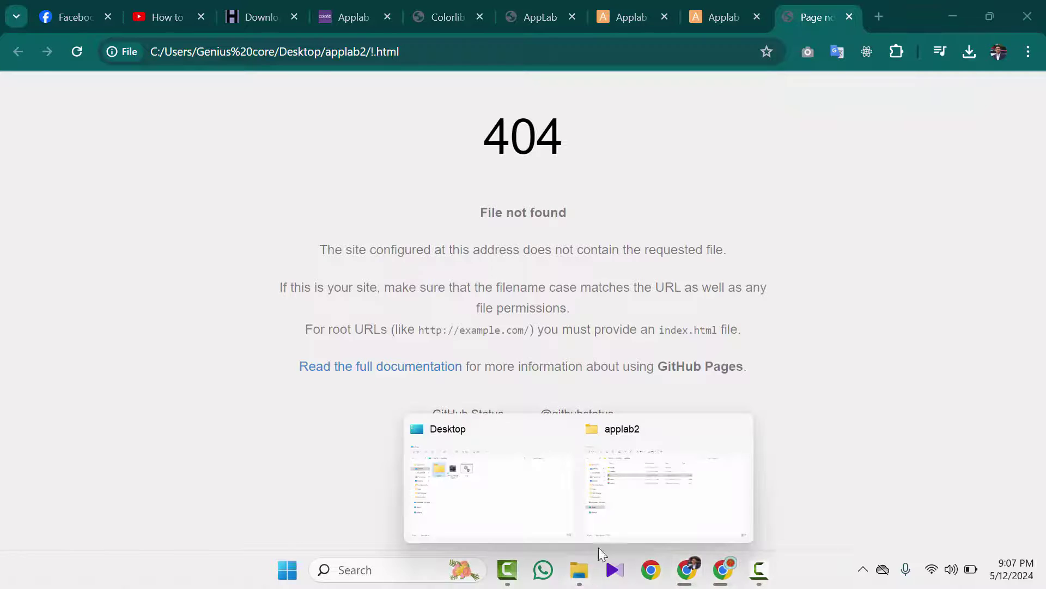
click(624, 509)
double_click(183, 246)
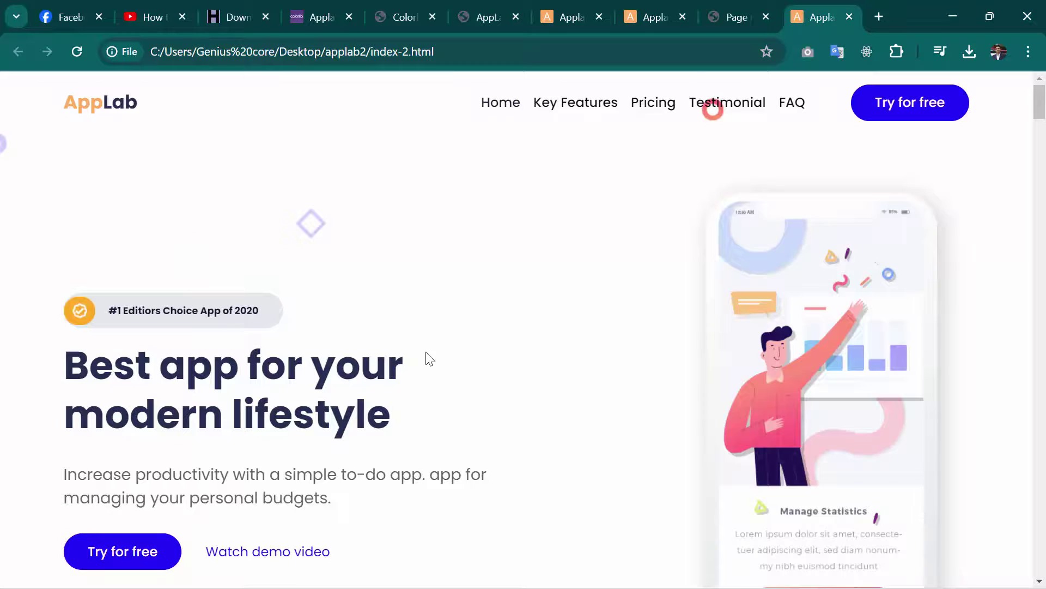
scroll(427, 356, down, 10)
scroll(426, 351, down, 20)
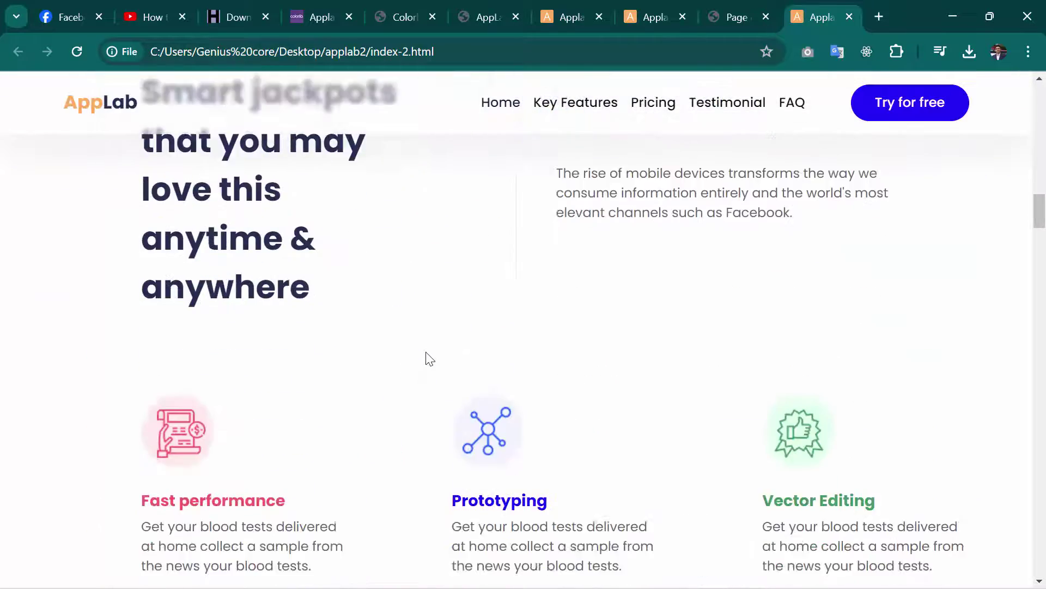
scroll(430, 359, down, 20)
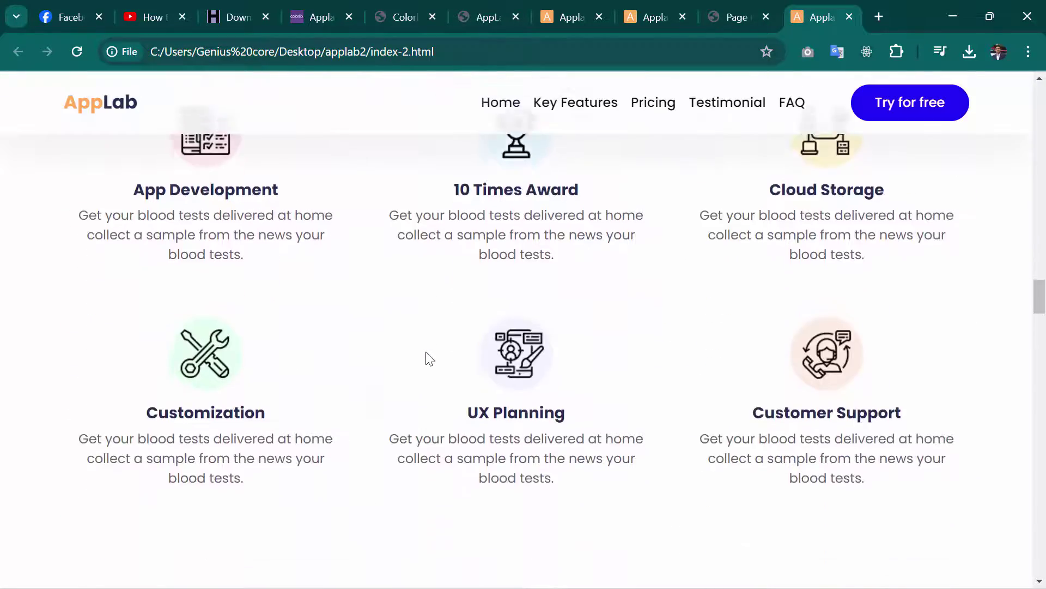
scroll(427, 355, down, 6)
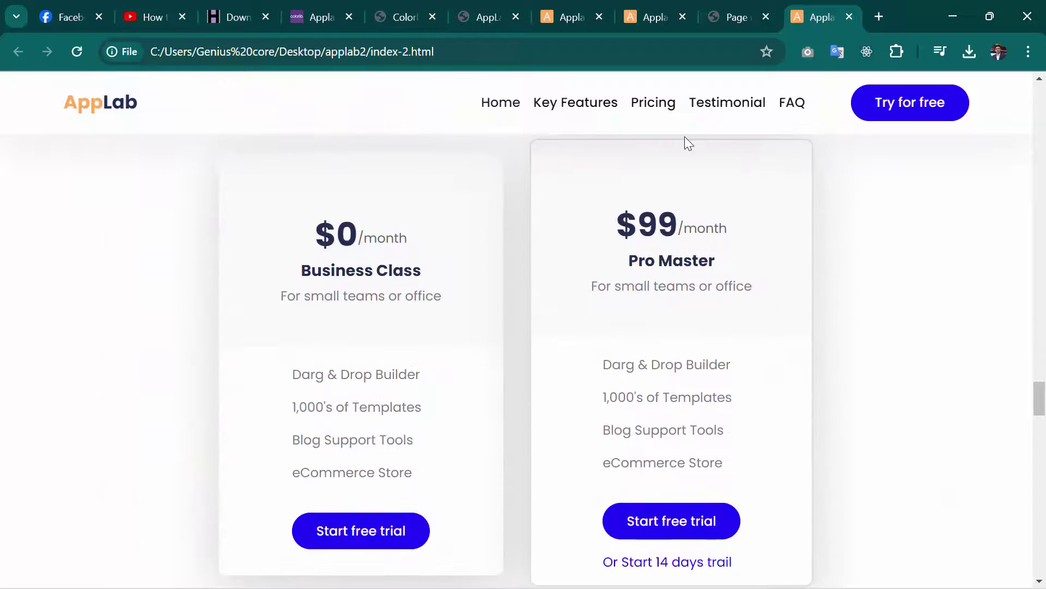
Look inside the applab2 vendors folder, then open the assets folder.
mouse_move(579, 569)
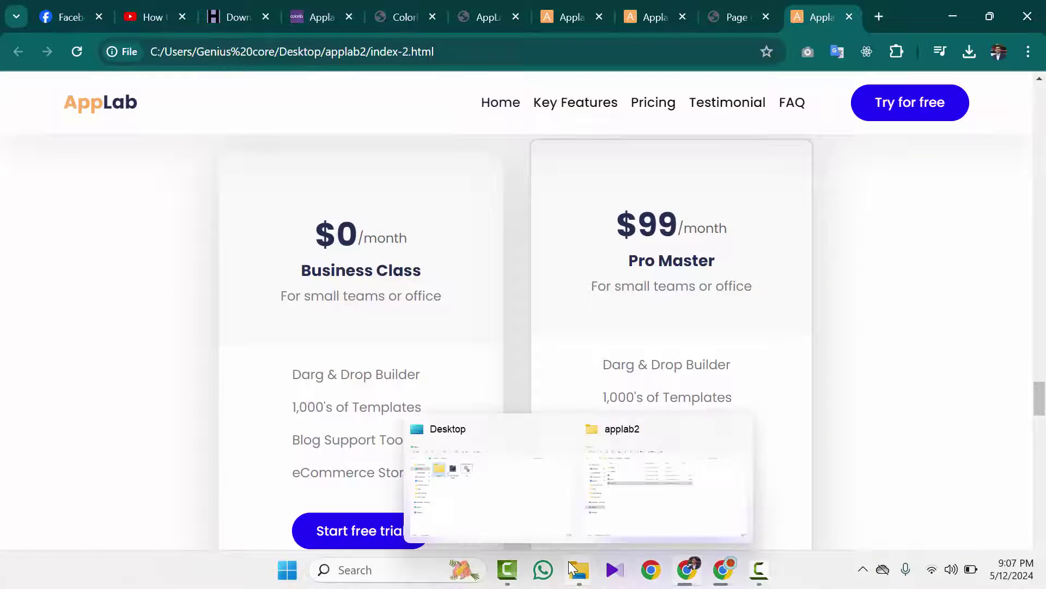
click(631, 454)
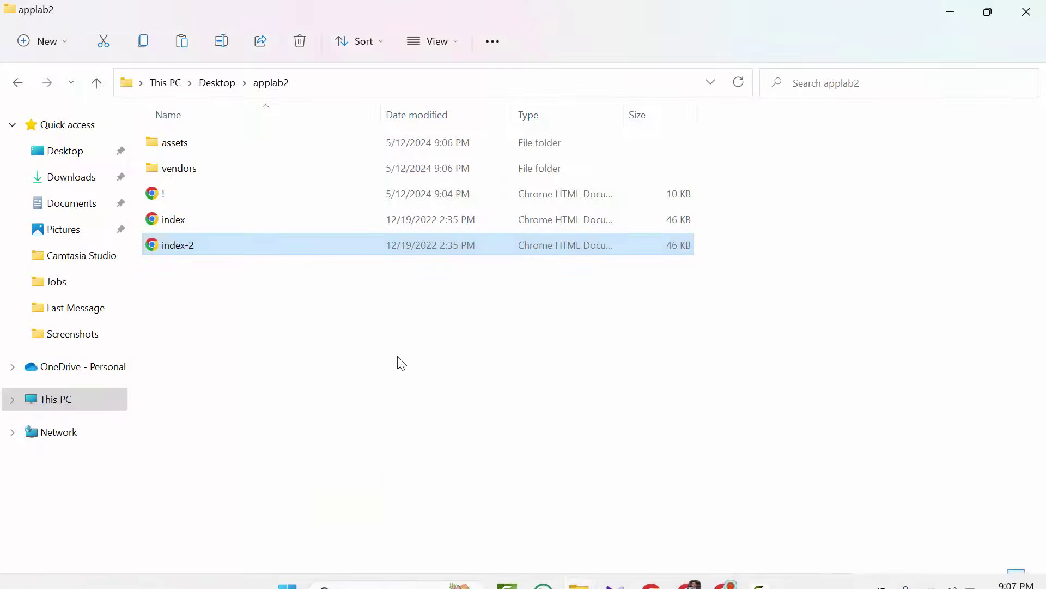
double_click(194, 178)
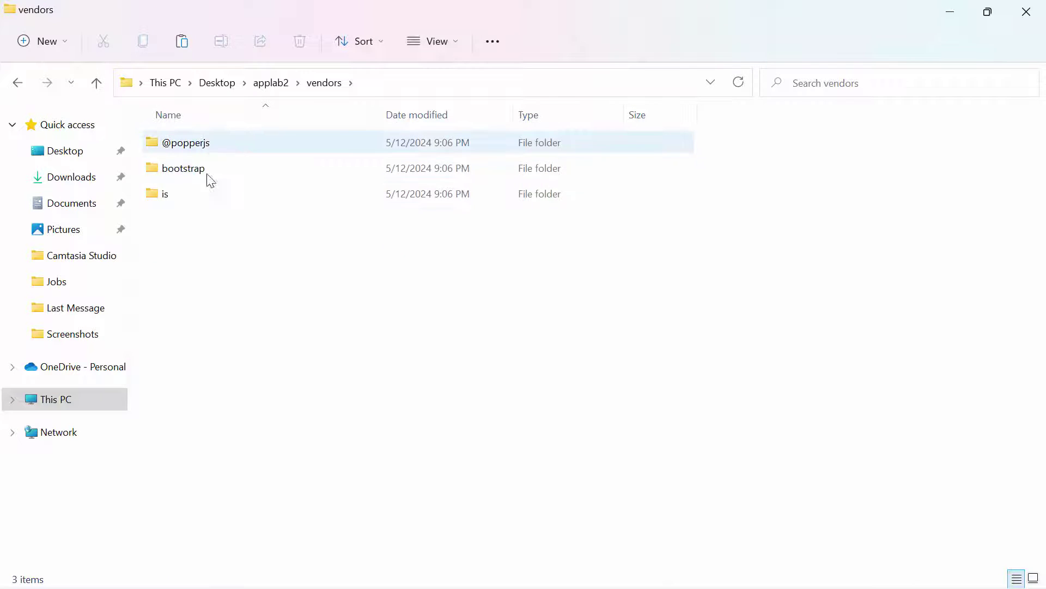
click(97, 82)
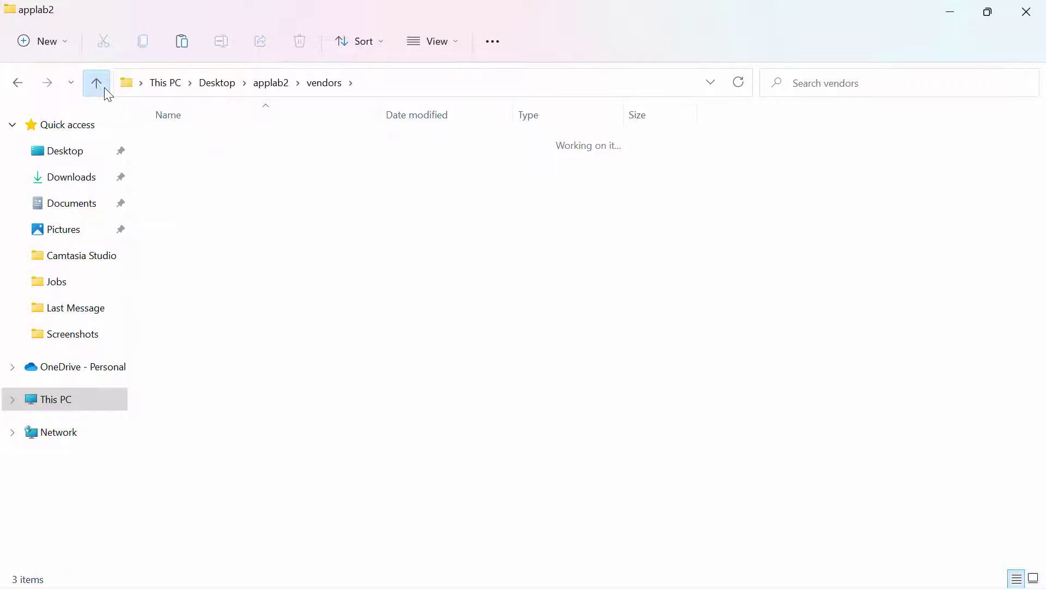
click(204, 148)
double_click(205, 149)
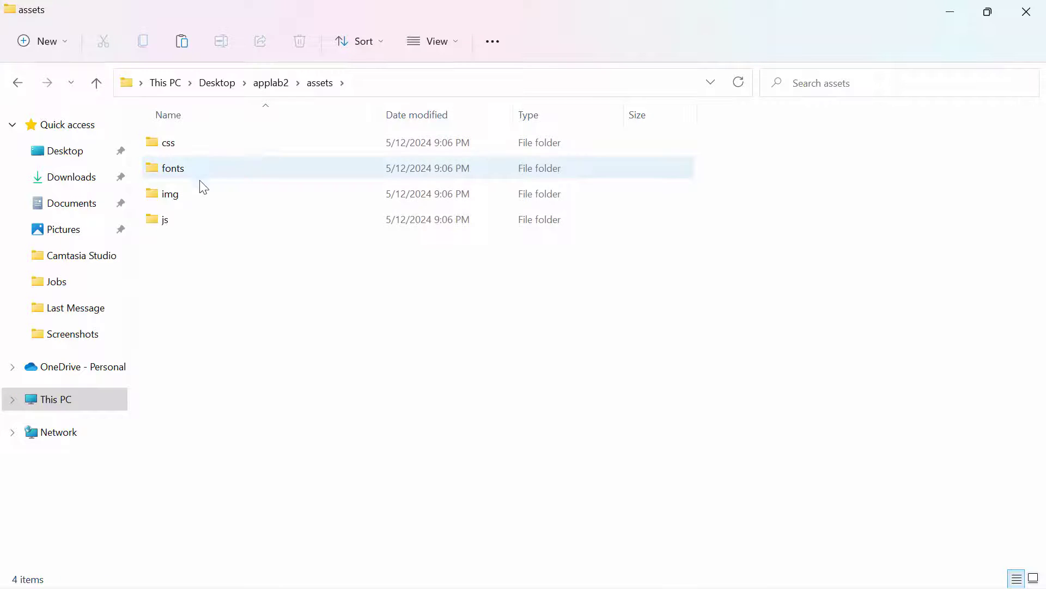
Check img › gallery's seven images, then open illustrations and select its 22 images.
double_click(204, 197)
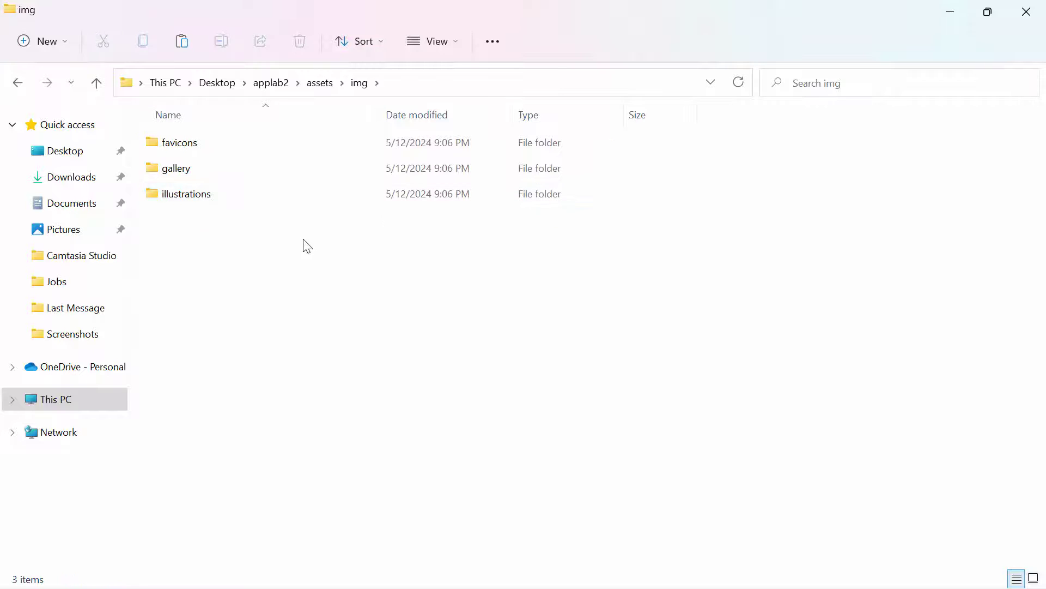
double_click(216, 173)
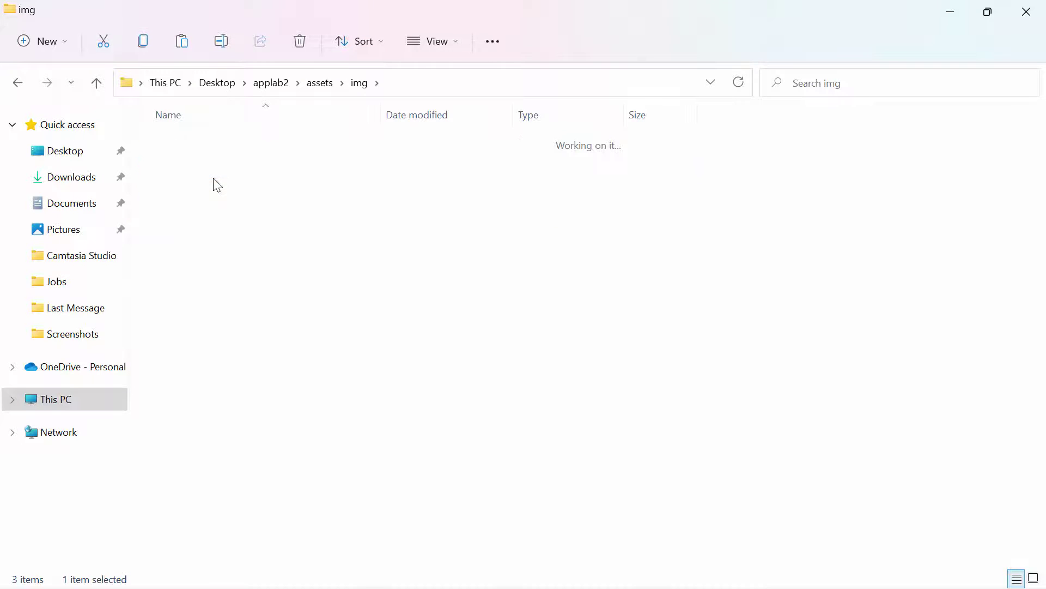
click(96, 84)
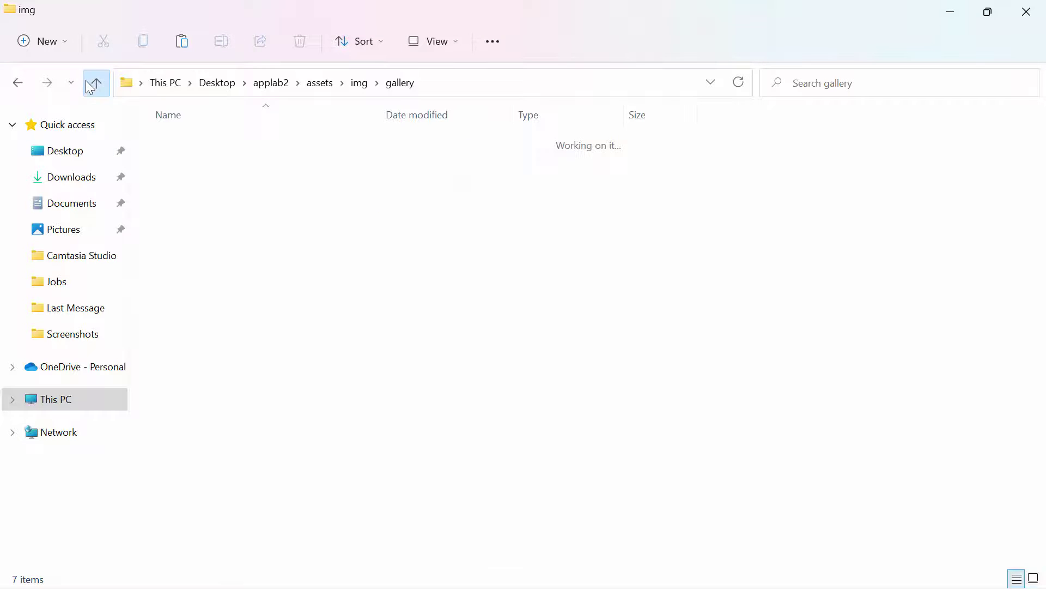
double_click(192, 197)
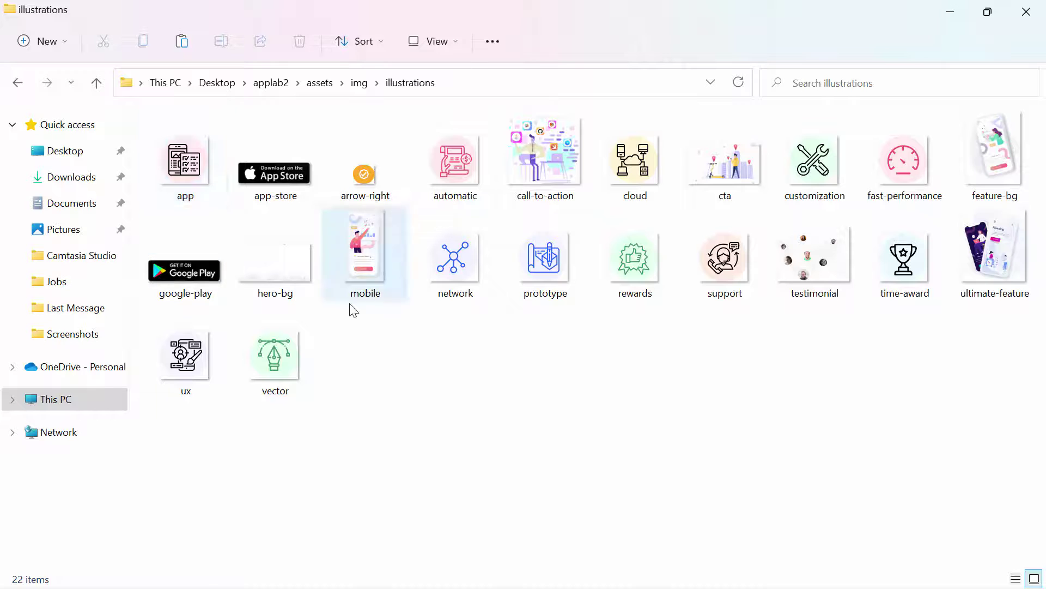
drag(192, 448, 973, 128)
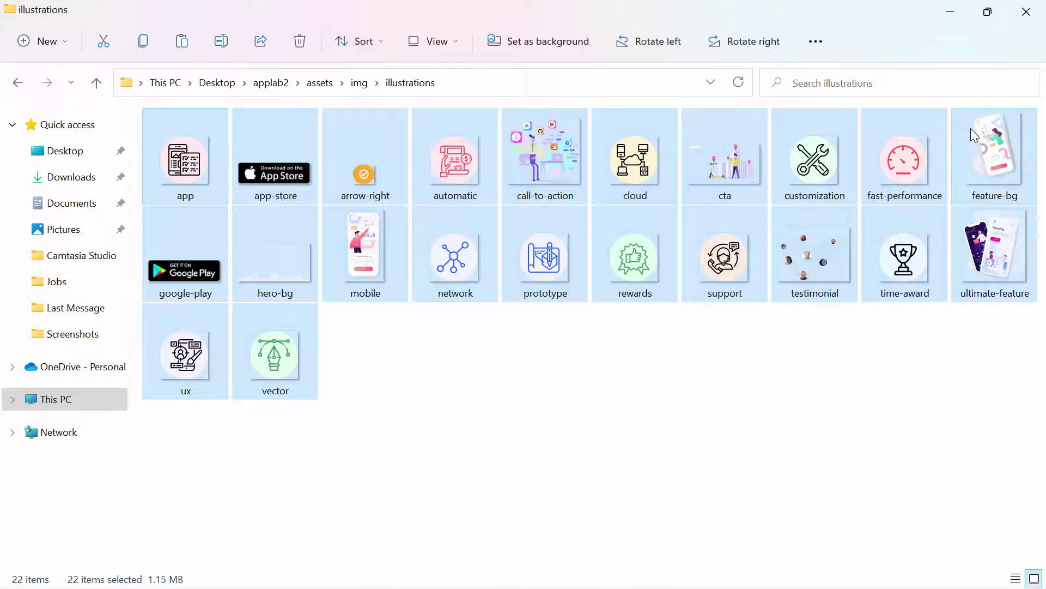
click(781, 431)
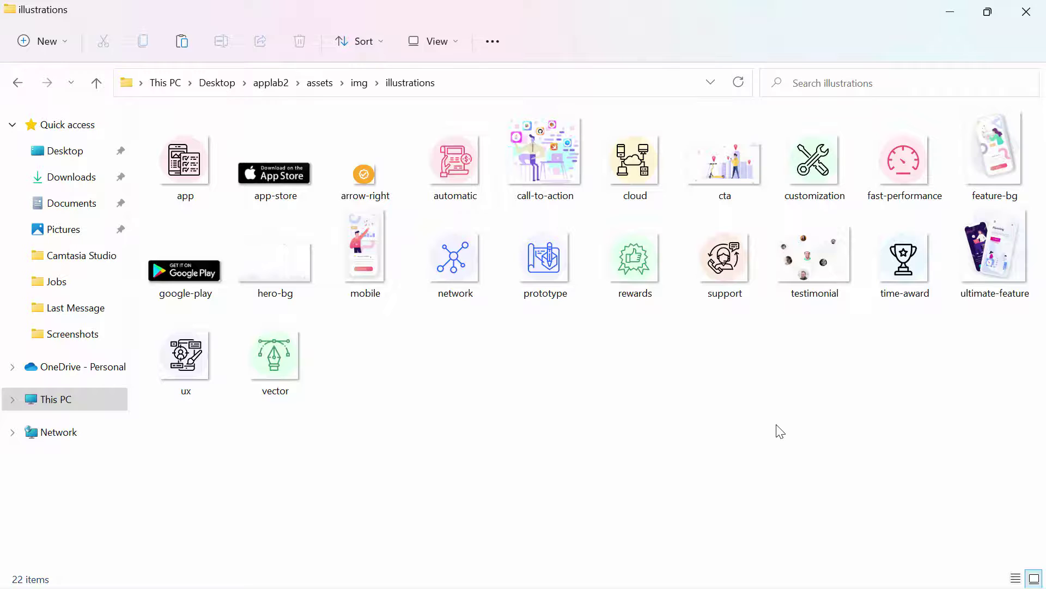